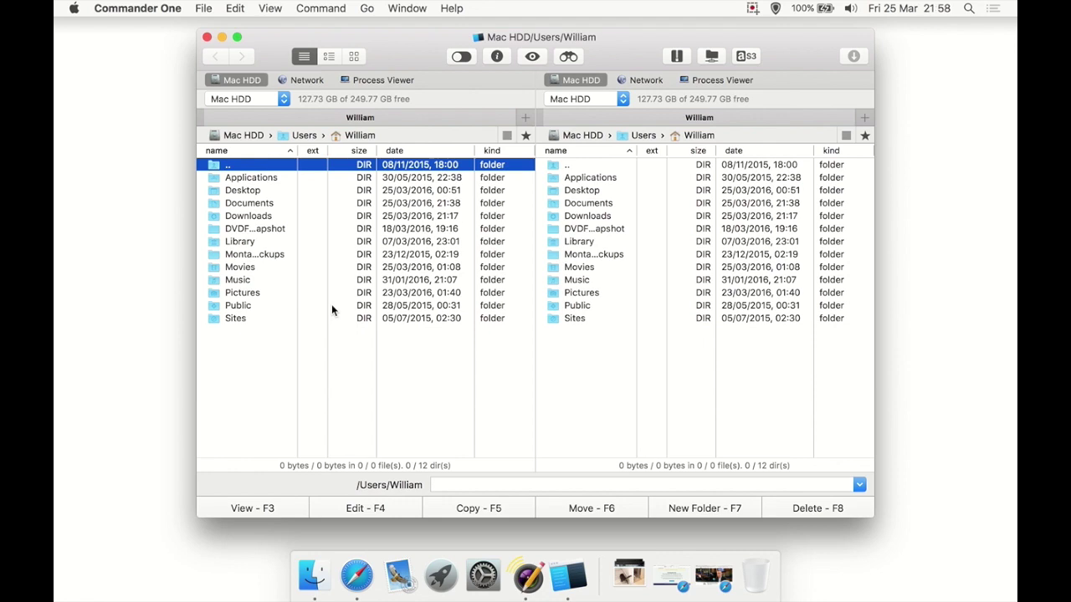
Step: View the program's version and license information in the About window, and close it
left_click(116, 5)
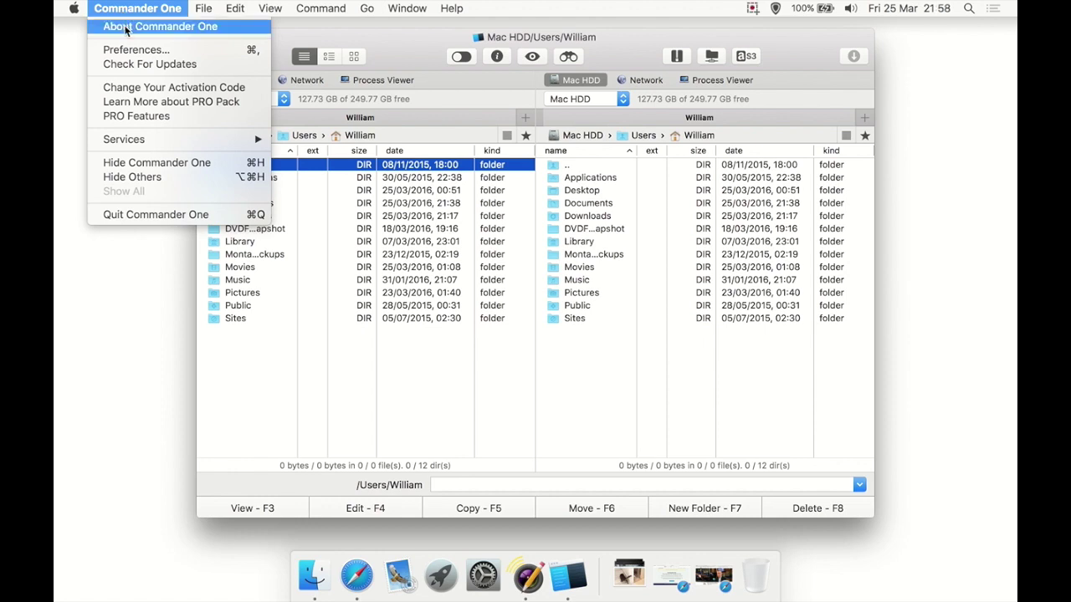
left_click(128, 26)
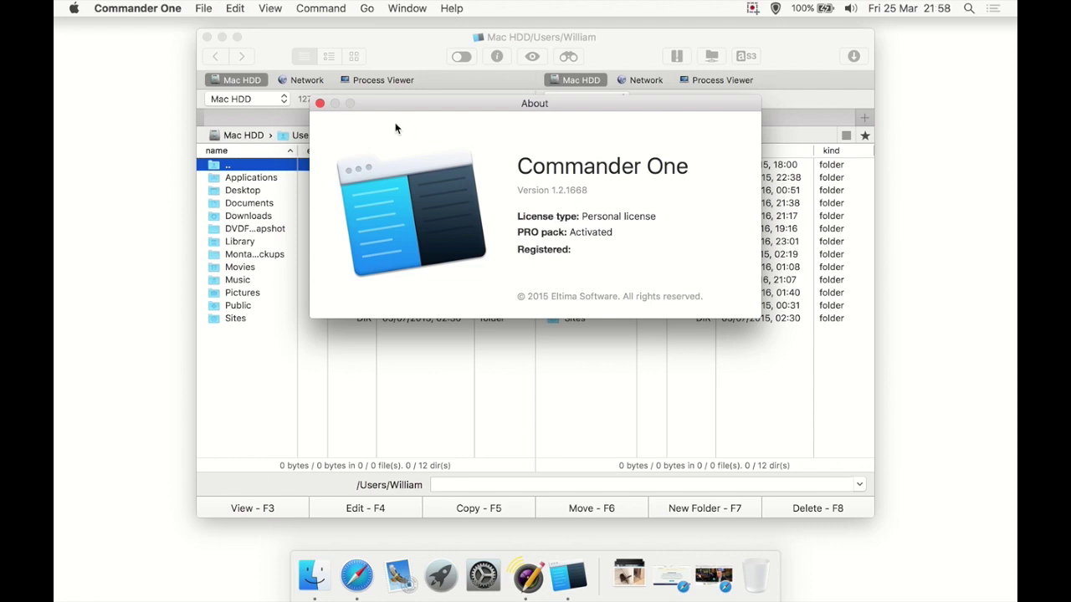
left_click(319, 103)
Step: Open the preferences and review which viewers are available for viewing files
left_click(137, 9)
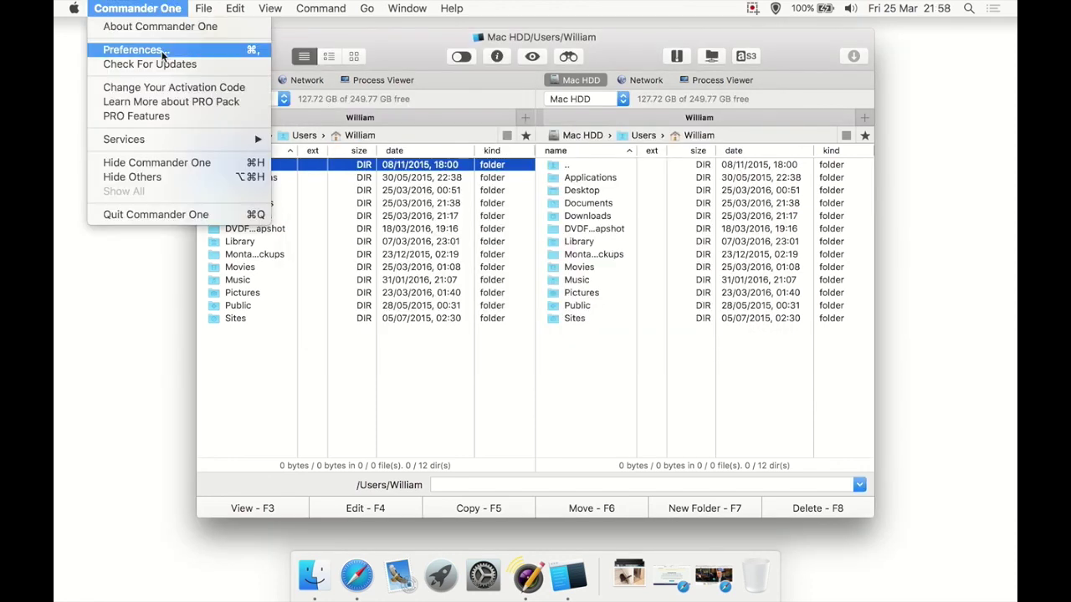
left_click(134, 51)
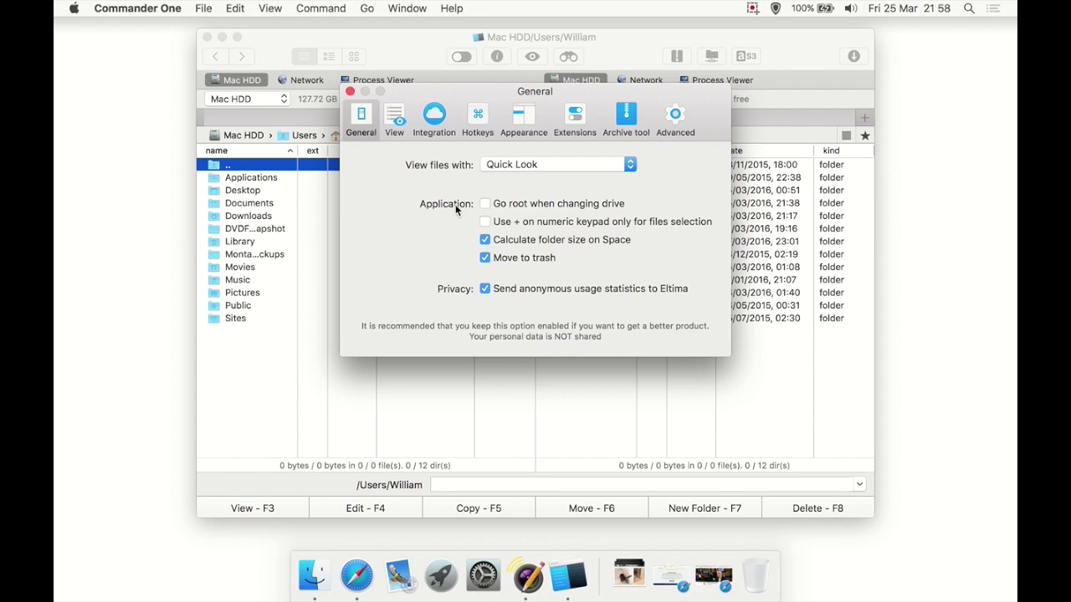
left_click(533, 165)
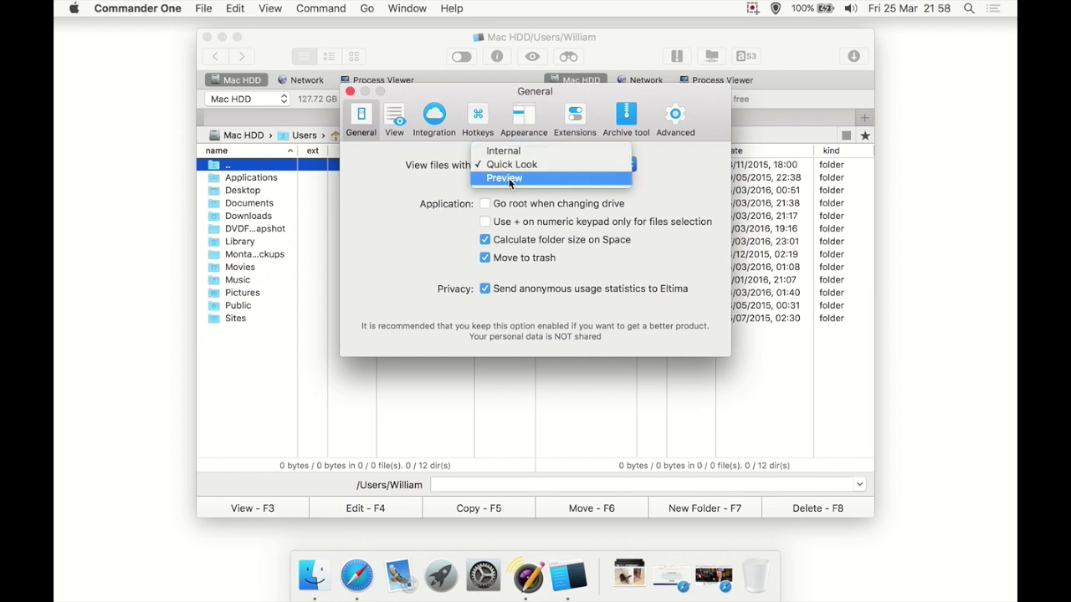
left_click(434, 206)
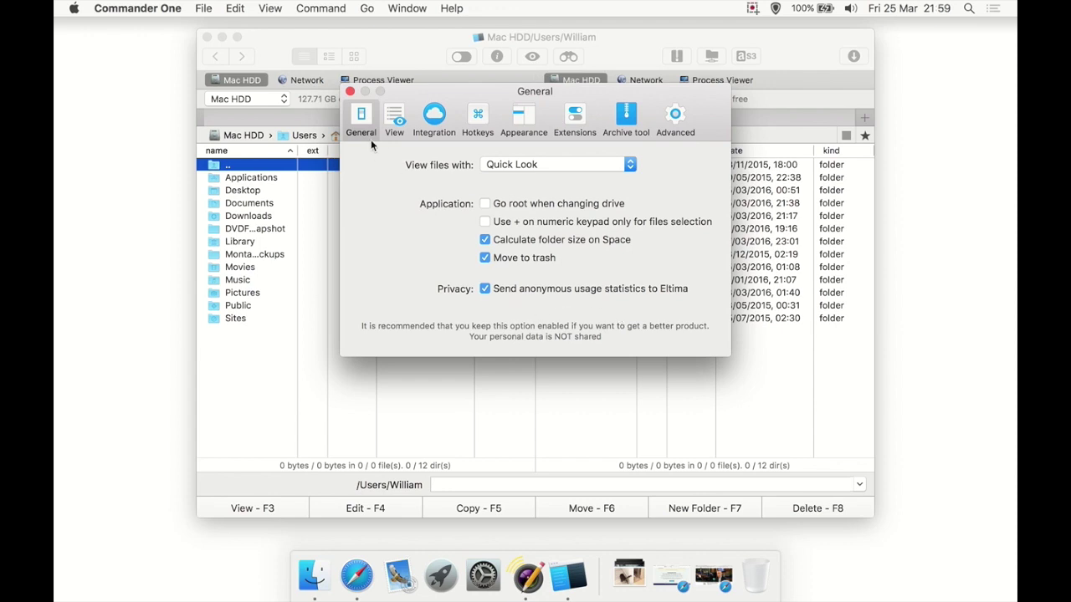
Step: Review the View preferences, including the size formats for header and footer and for columns
left_click(393, 122)
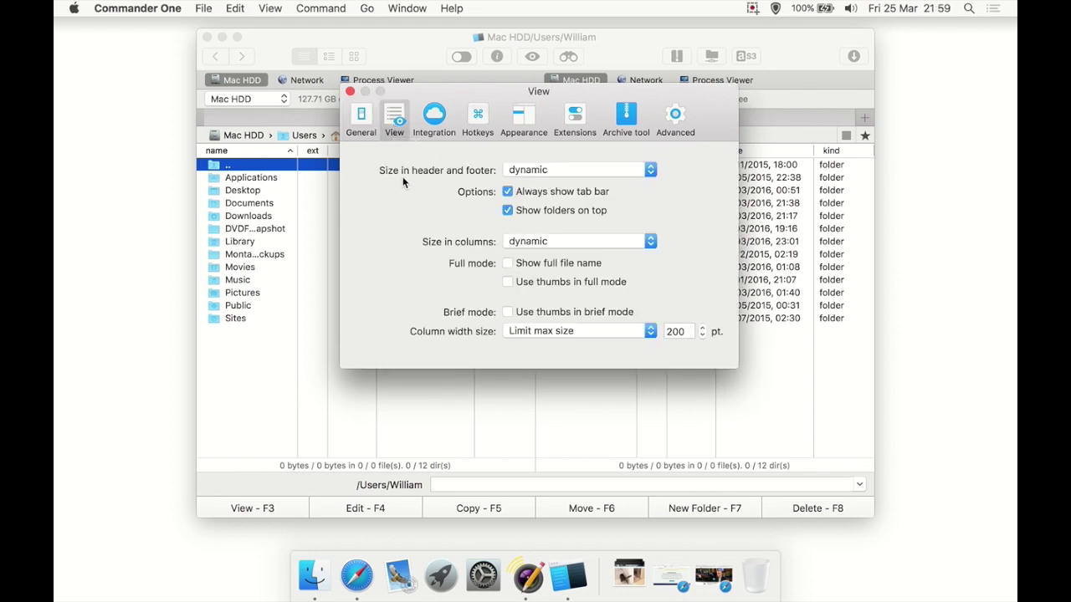
left_click(550, 169)
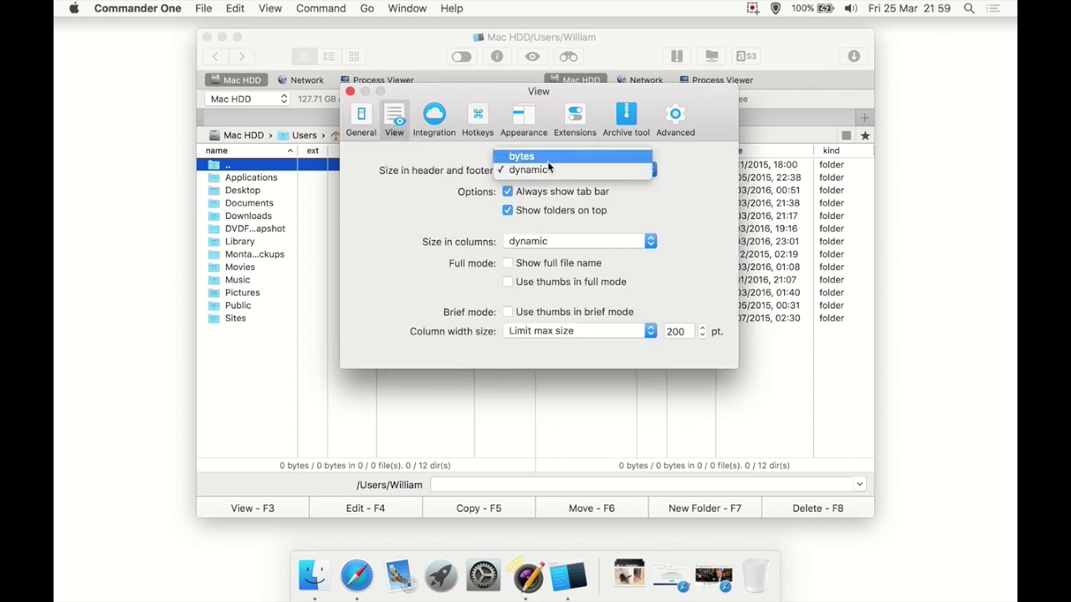
left_click(452, 191)
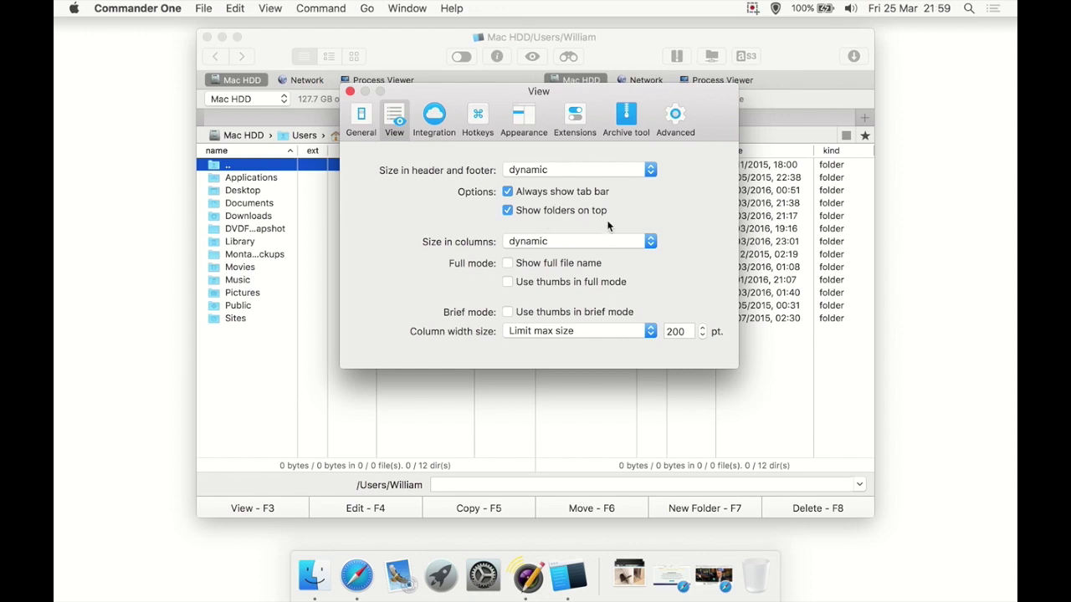
left_click(546, 242)
left_click(547, 242)
Step: Review the Dropbox and Google Drive integration settings and the hotkey assignments in the preferences
left_click(432, 115)
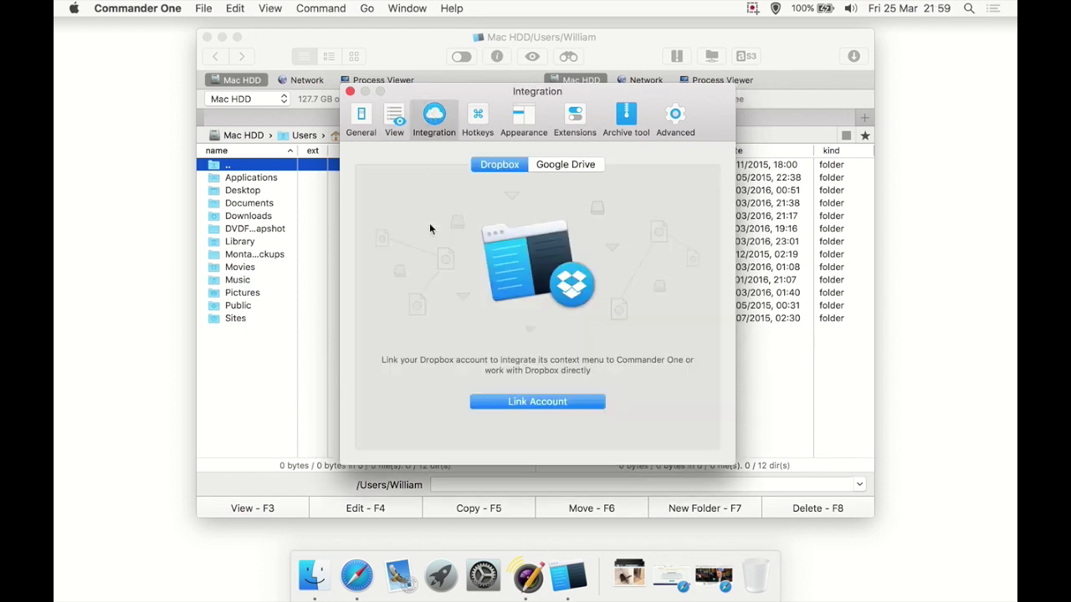
left_click(559, 164)
left_click(499, 165)
left_click(479, 130)
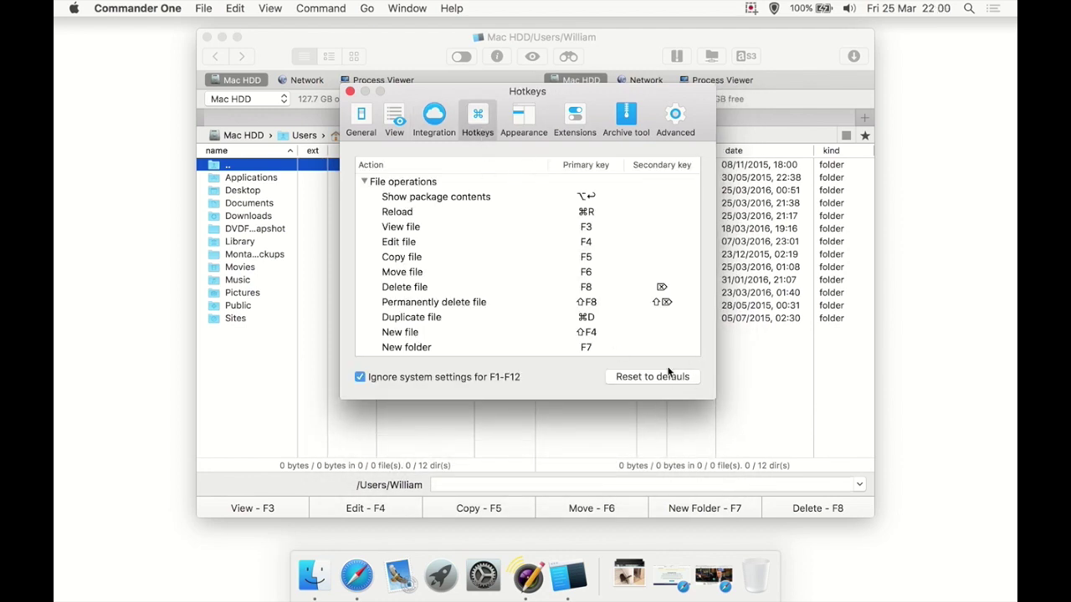
Step: Try the Basic, Oldschool and Grass color presets in the Appearance preferences
left_click(530, 115)
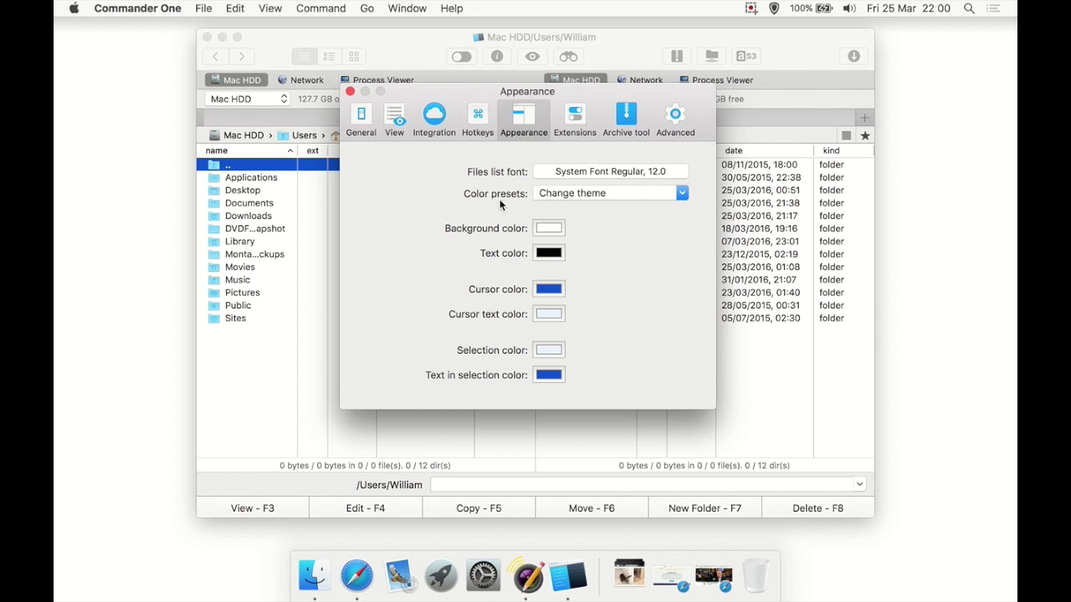
left_click(585, 197)
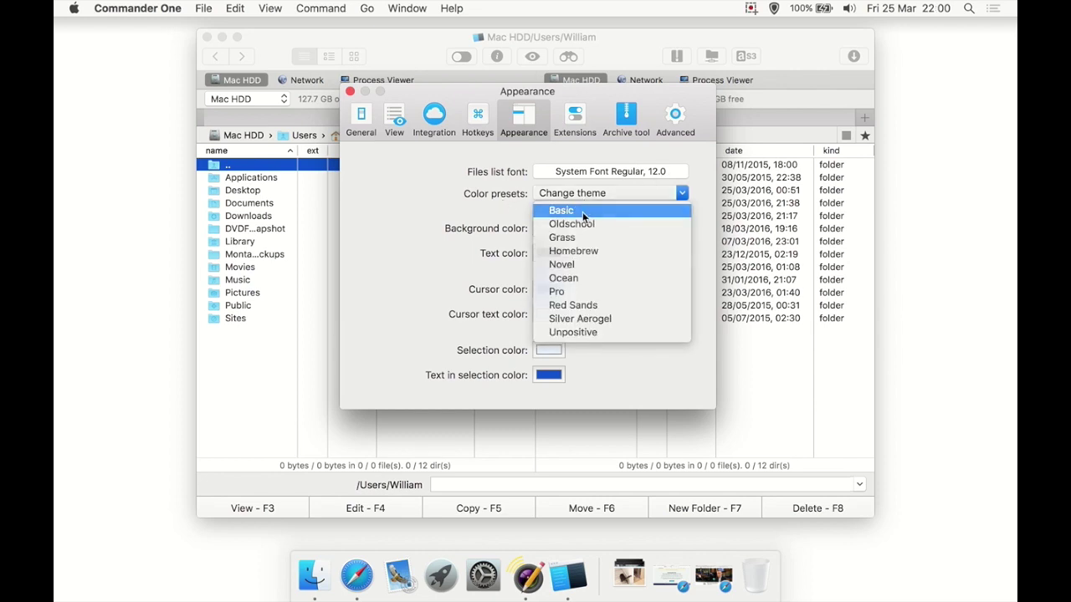
left_click(583, 216)
left_click(581, 194)
left_click(575, 227)
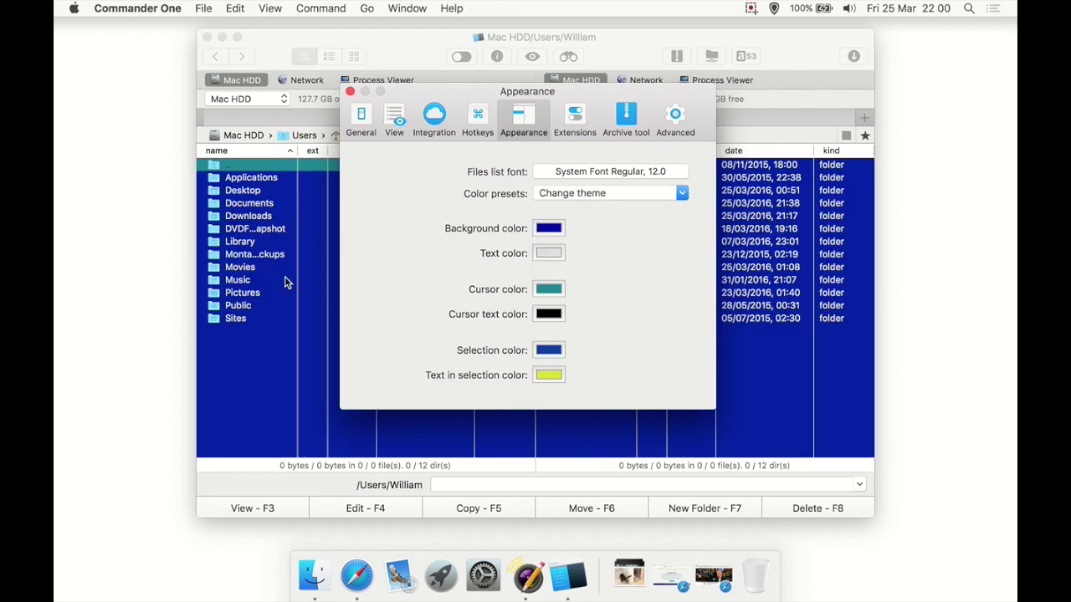
left_click(558, 199)
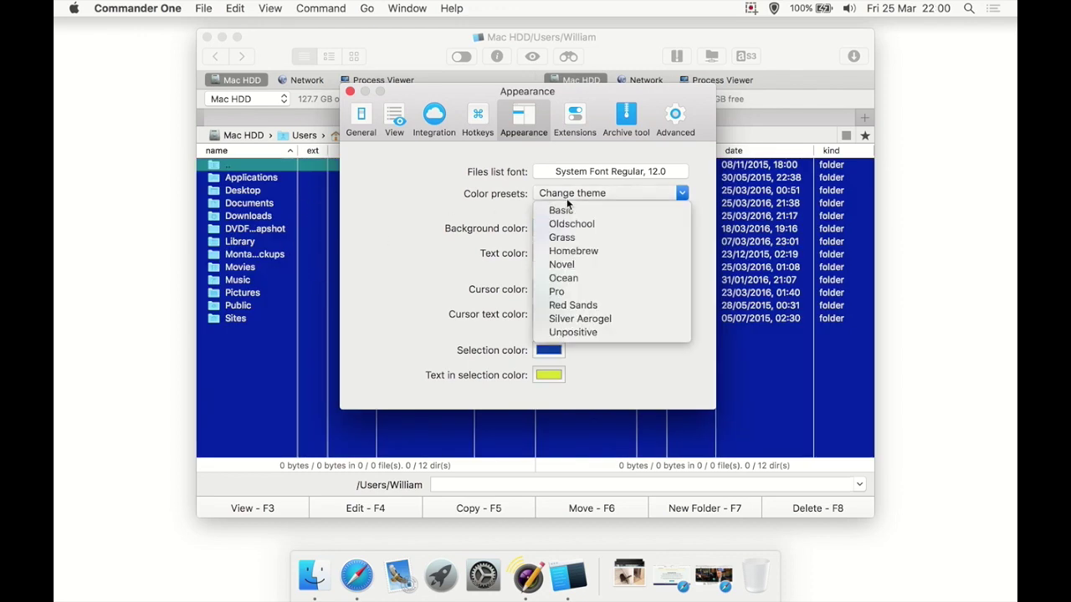
left_click(596, 233)
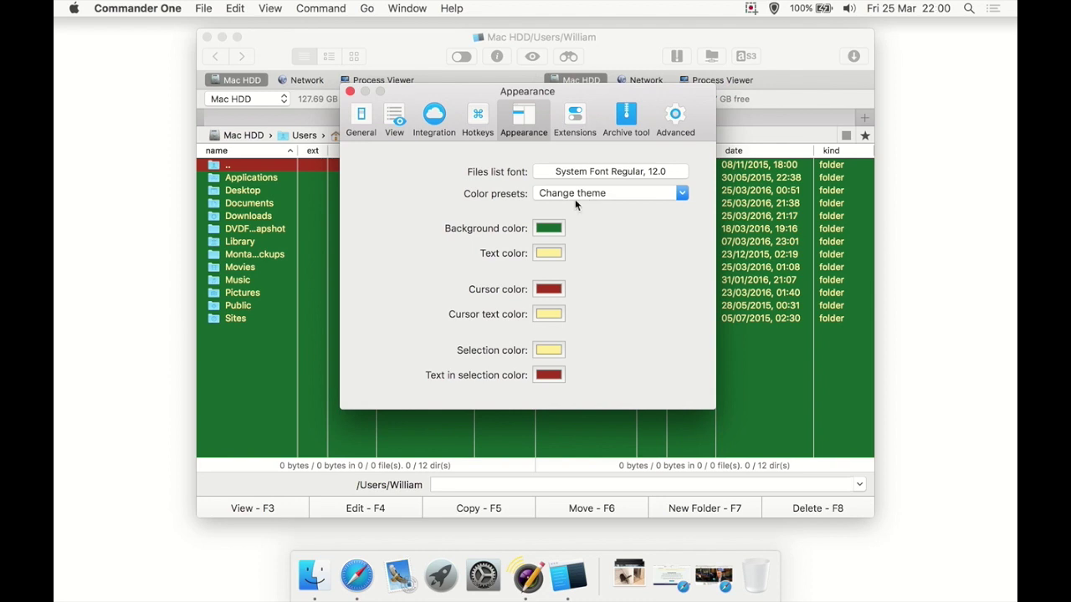
Step: Try the Homebrew, Novel and Ocean color presets on the file lists
left_click(576, 196)
left_click(590, 251)
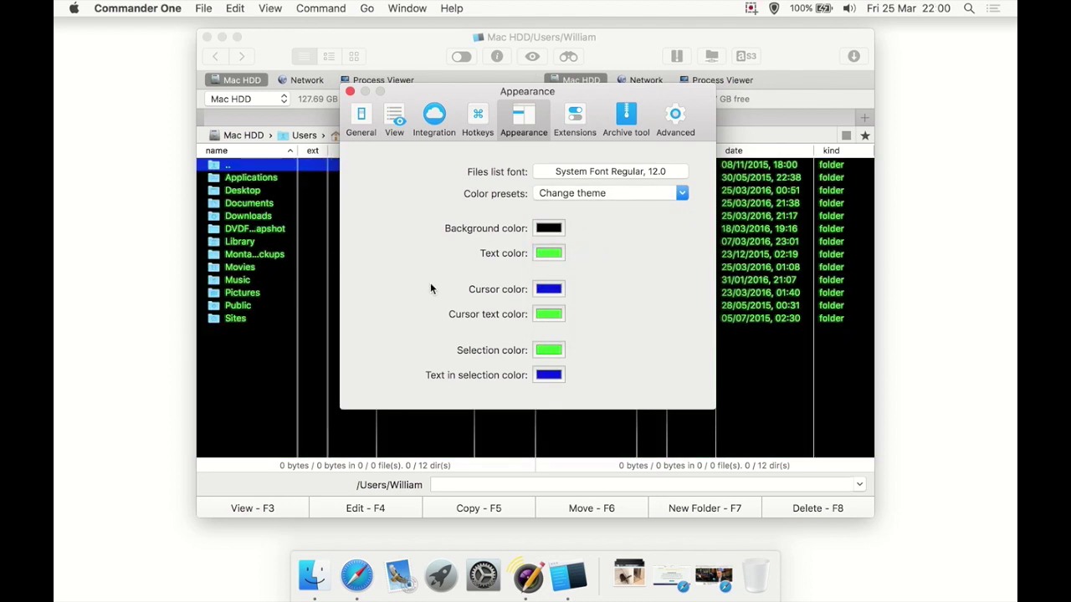
left_click(596, 193)
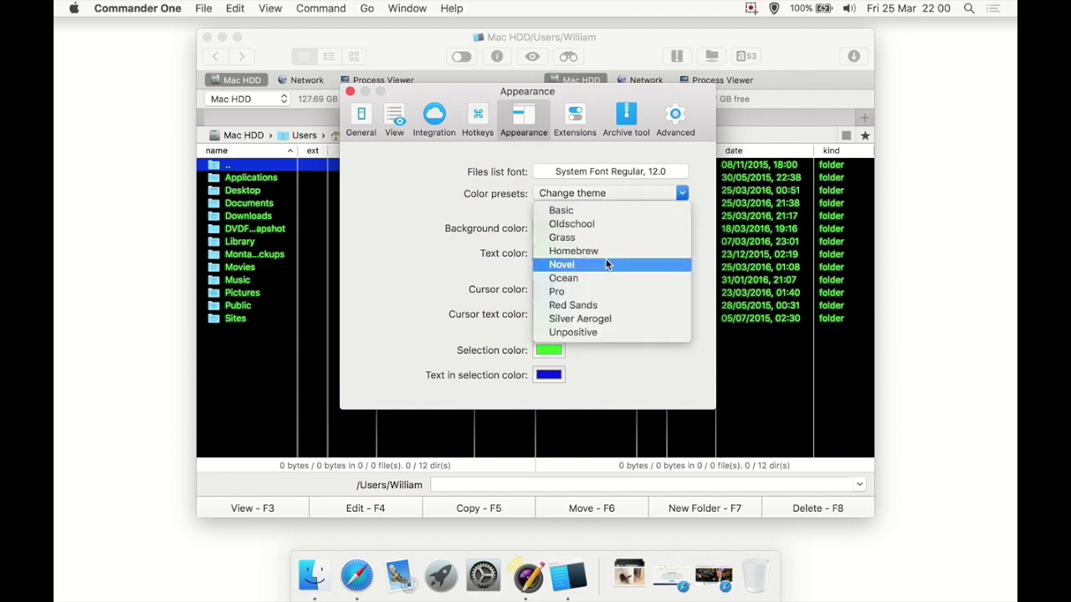
left_click(607, 264)
left_click(584, 195)
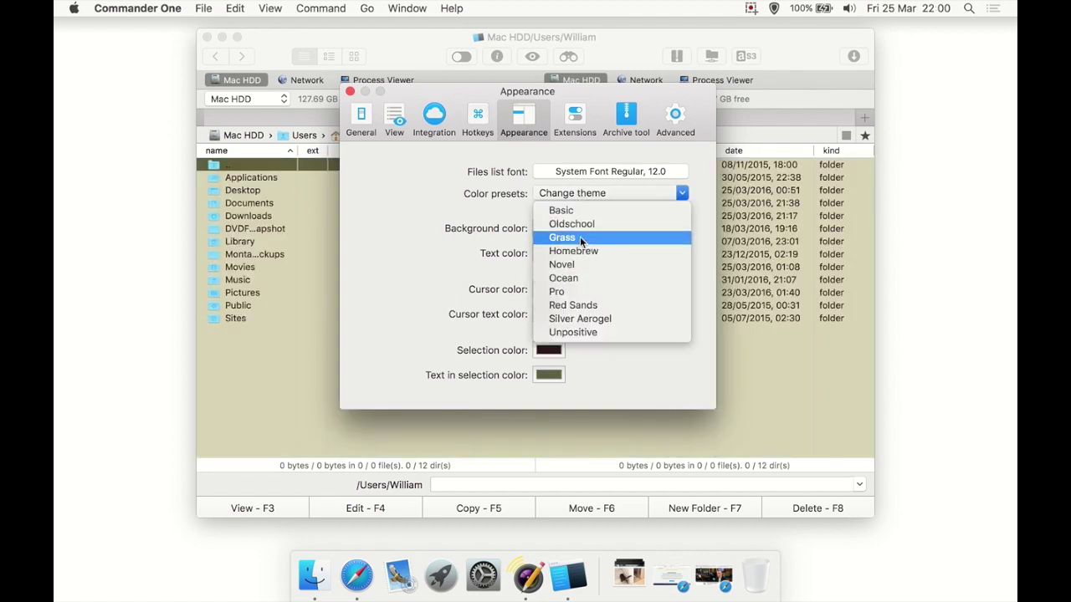
left_click(590, 278)
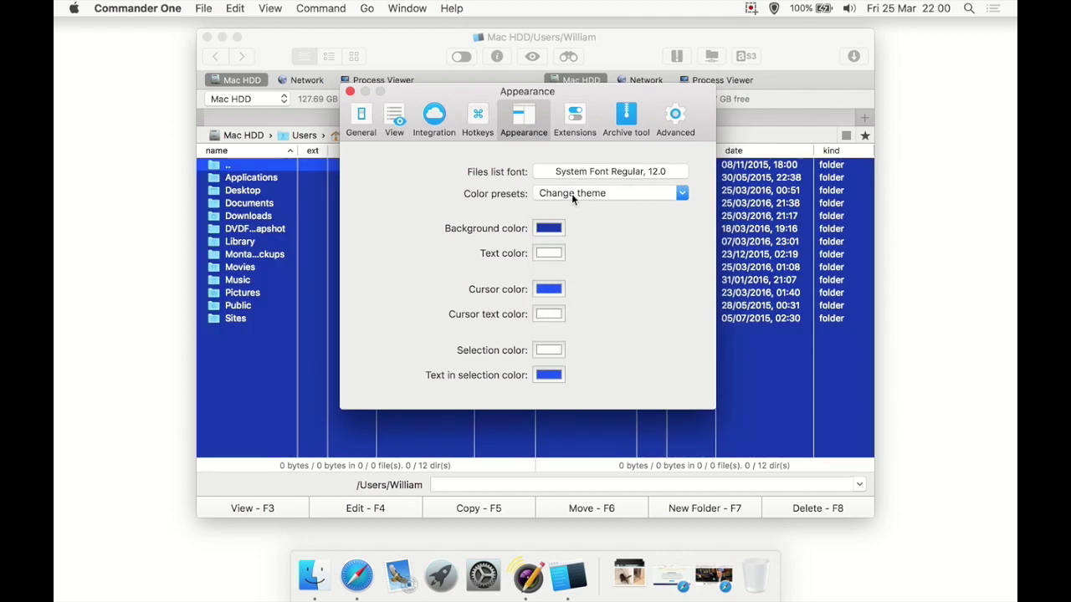
Step: Try the Pro, Red Sands, Silver Aerogel and Unpositive color presets on the file lists
left_click(572, 193)
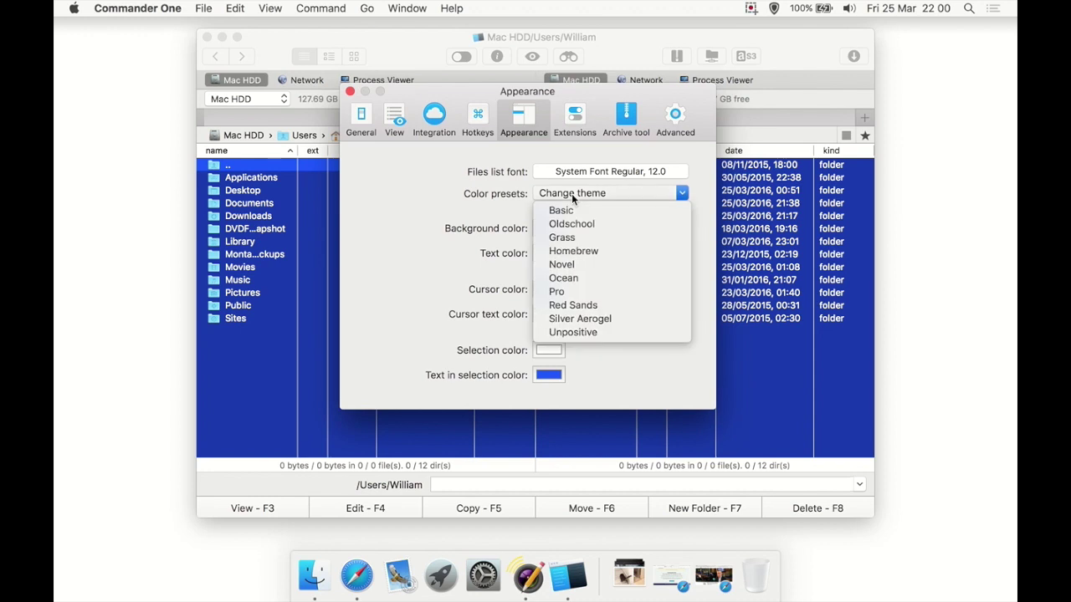
left_click(583, 292)
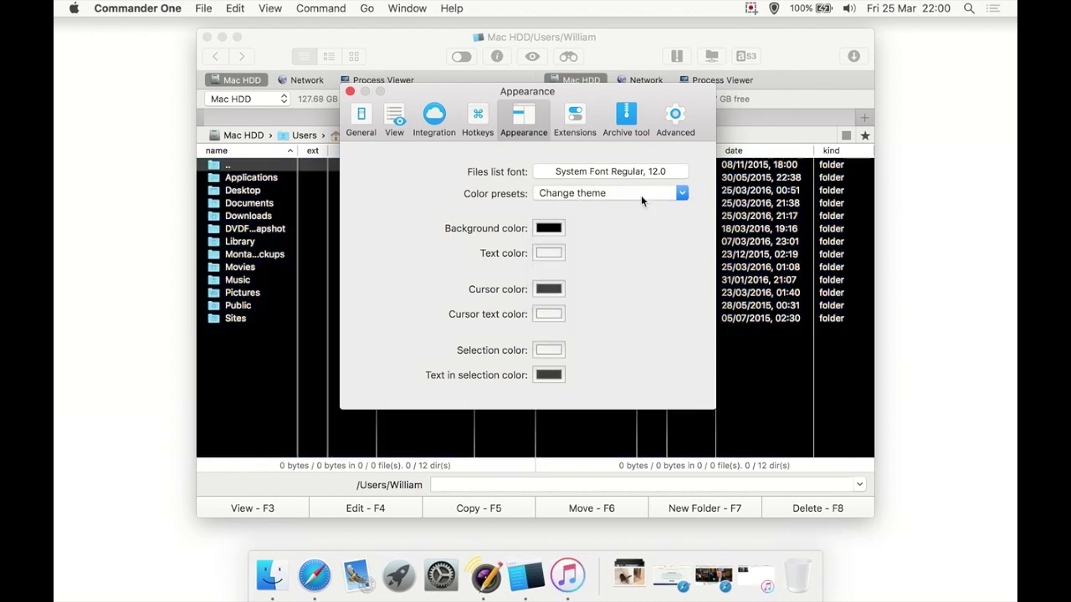
left_click(641, 195)
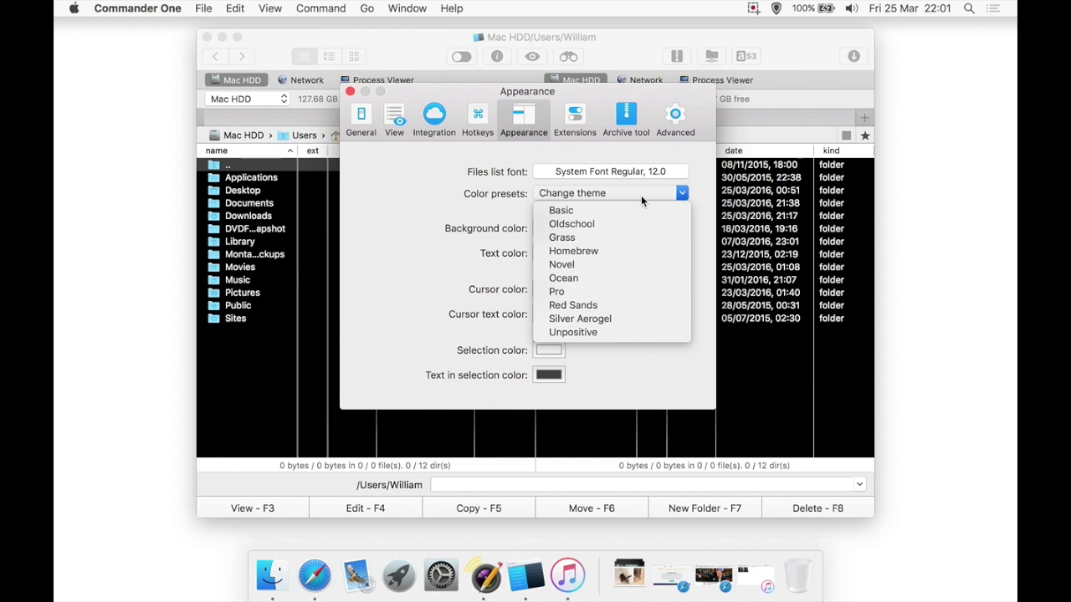
left_click(608, 302)
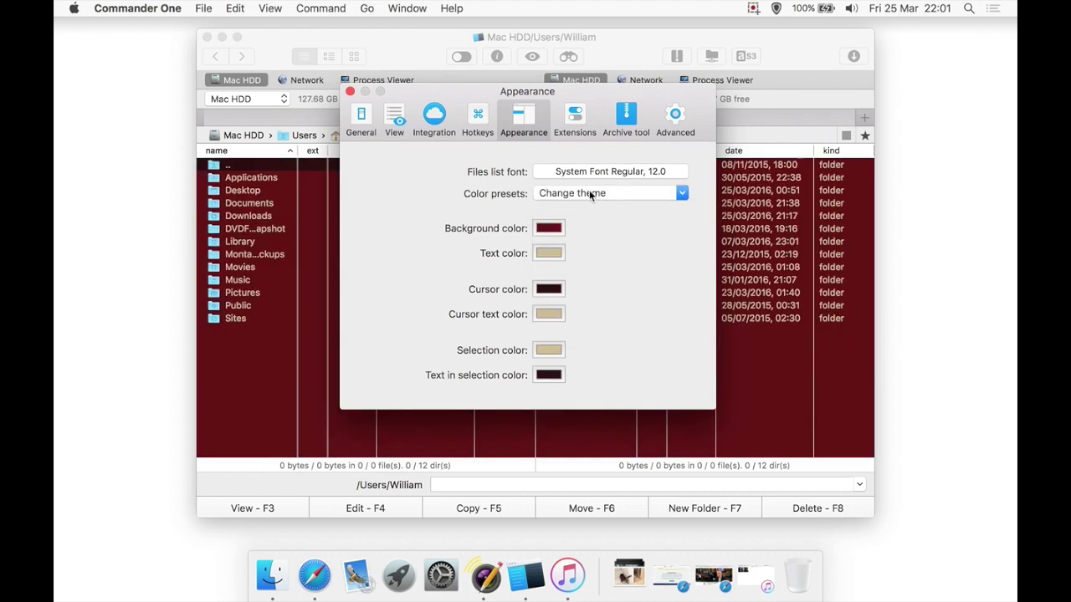
left_click(588, 193)
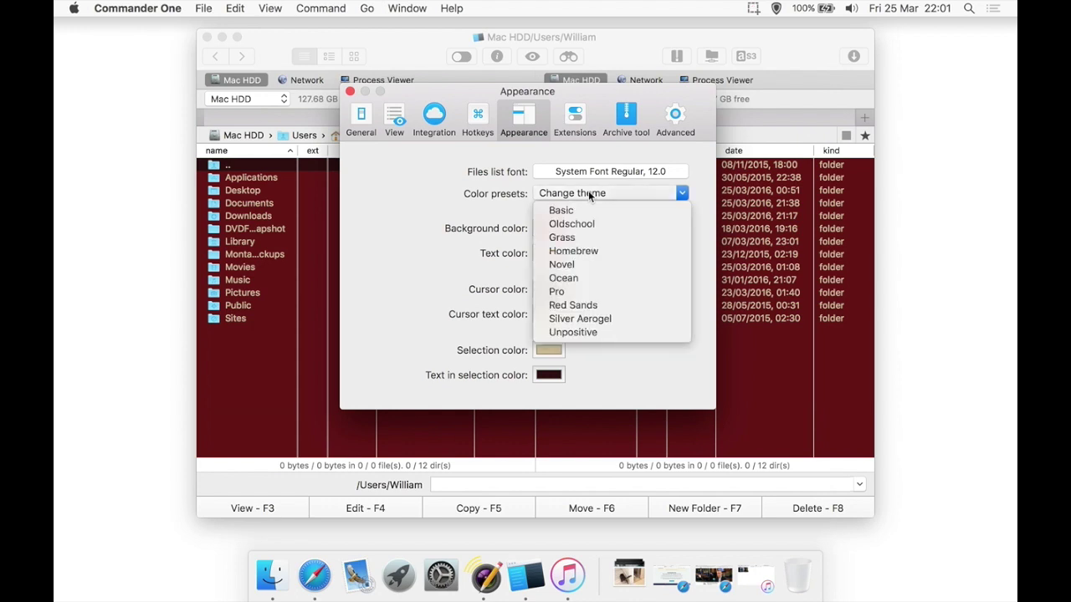
left_click(609, 320)
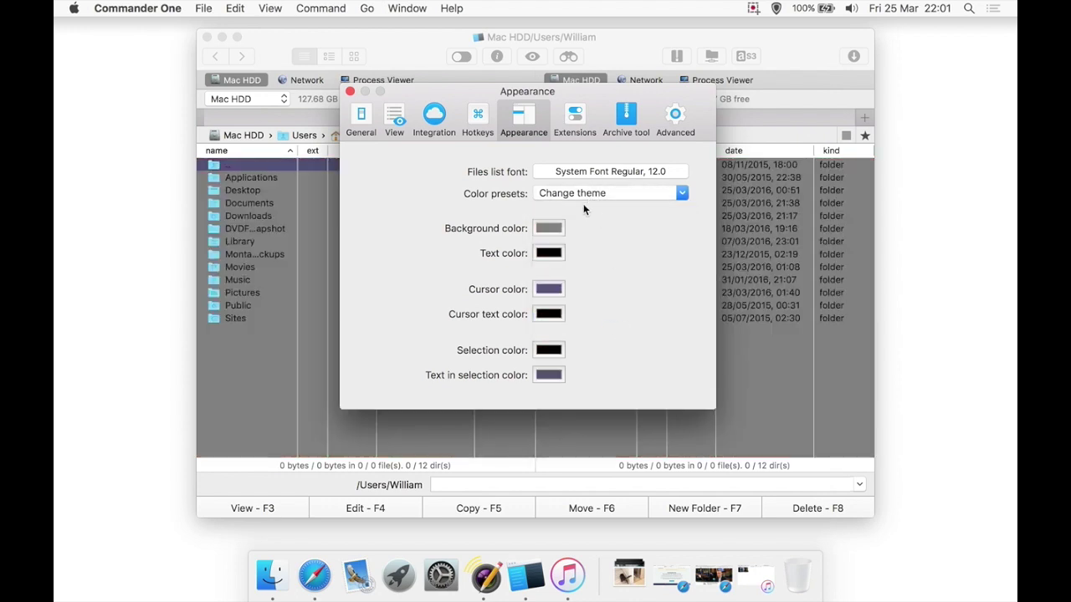
left_click(577, 192)
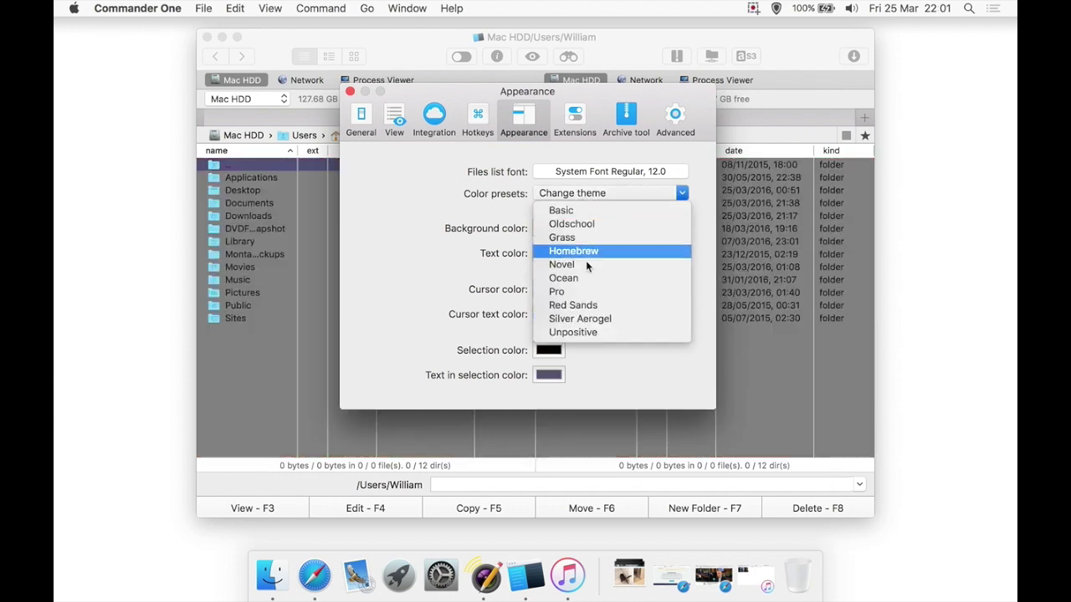
left_click(595, 331)
Step: Compare the Basic, Homebrew and Oldschool color presets once more on the file lists
left_click(585, 197)
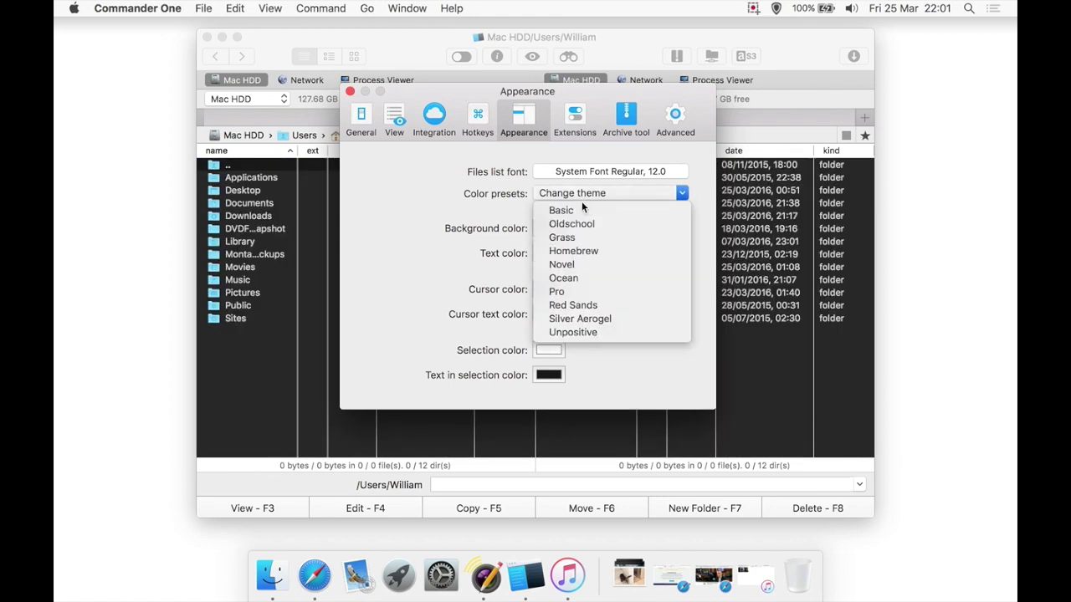
left_click(572, 211)
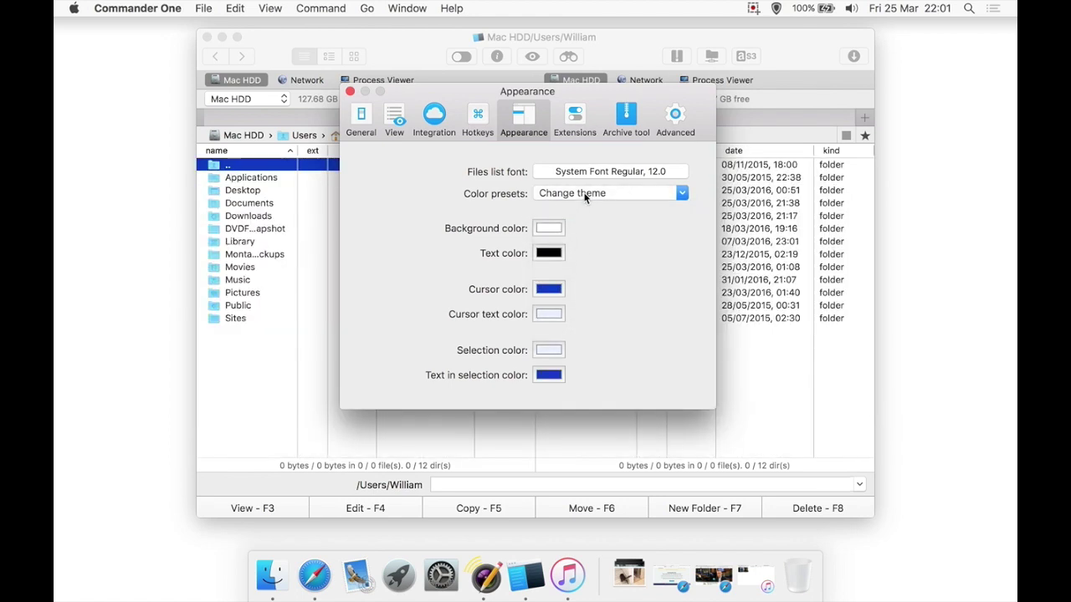
left_click(585, 192)
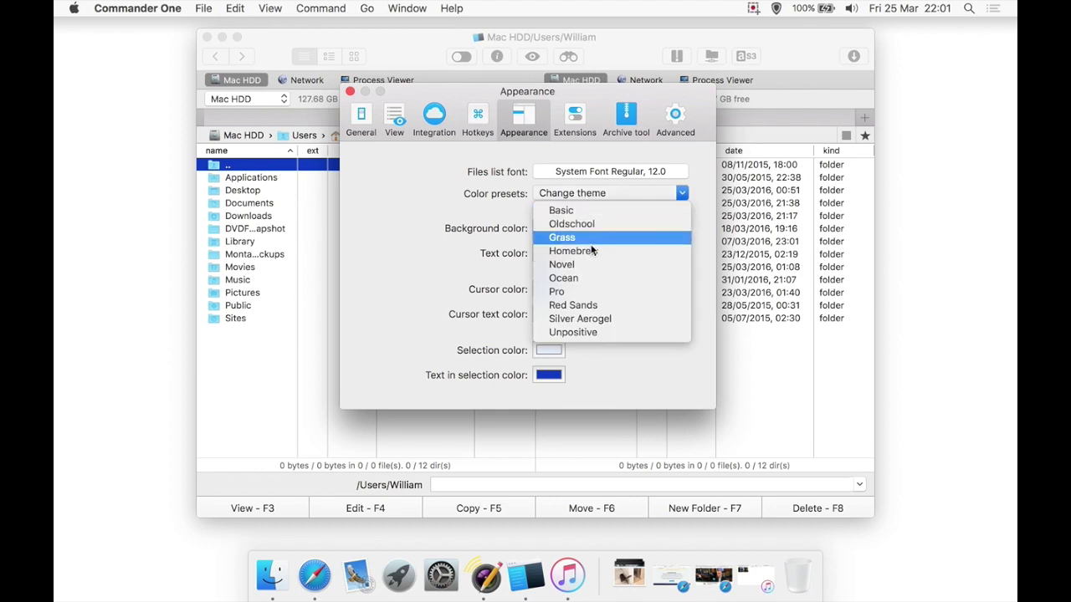
left_click(590, 248)
left_click(585, 194)
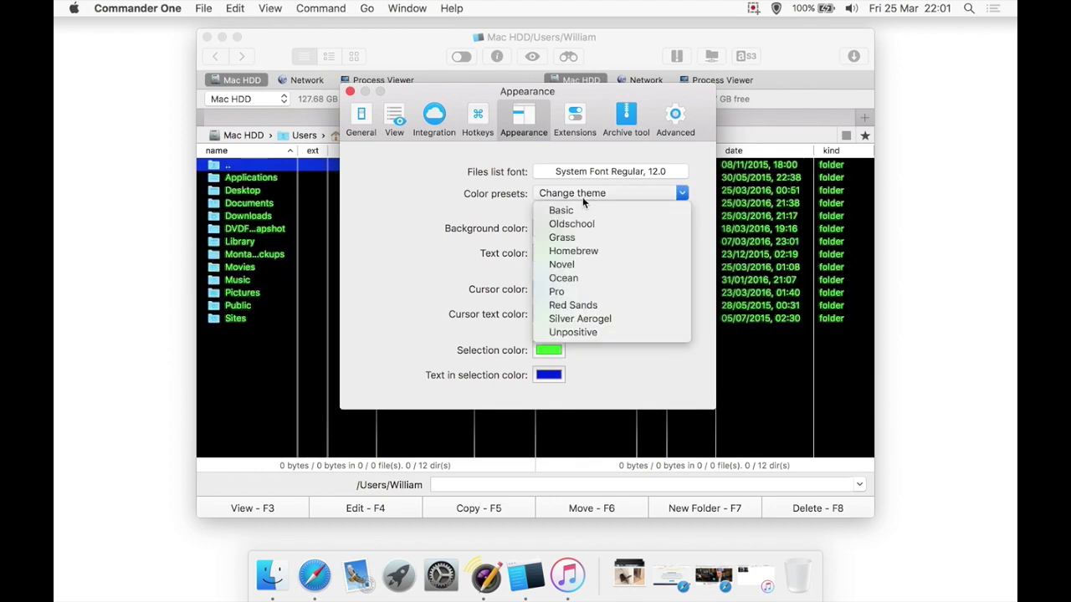
left_click(596, 228)
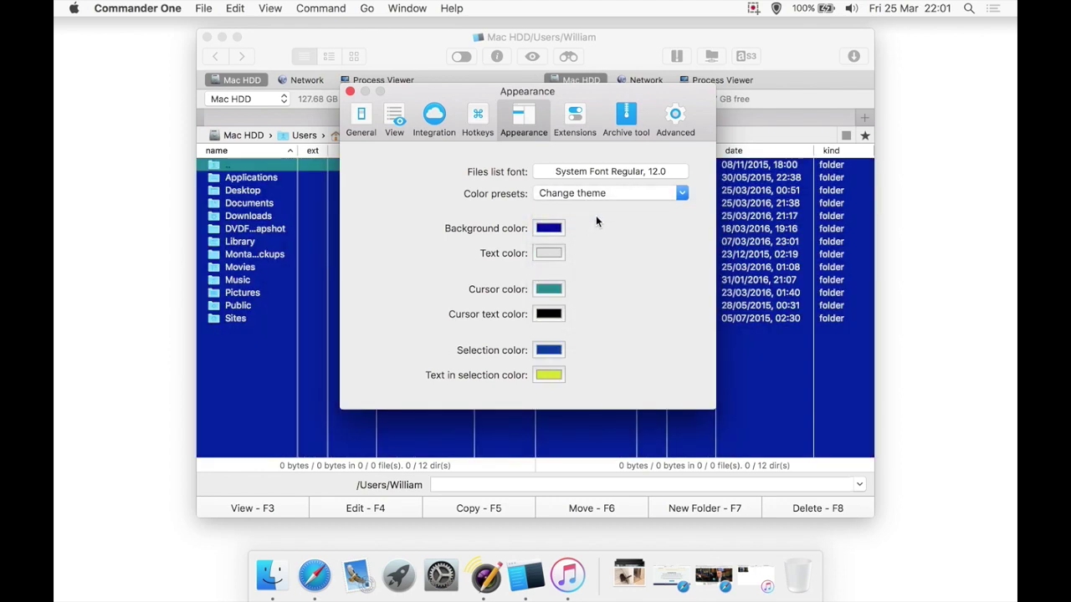
Step: Apply the Basic color preset to the file lists
left_click(578, 194)
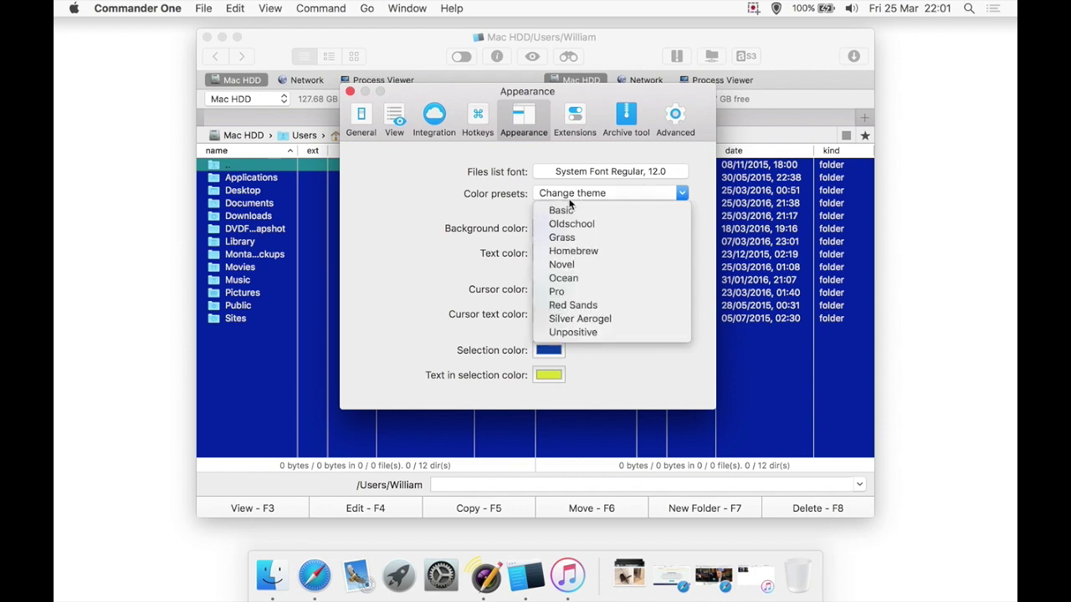
left_click(569, 209)
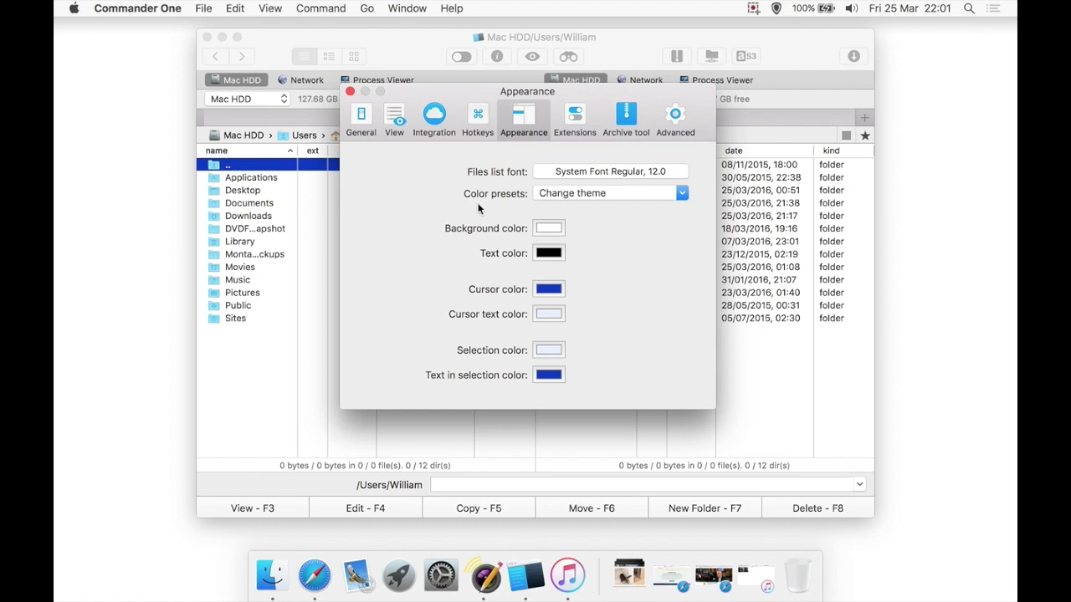
Step: Inspect the background color picker and try turning the iOS Devices extension off and back on
left_click(561, 231)
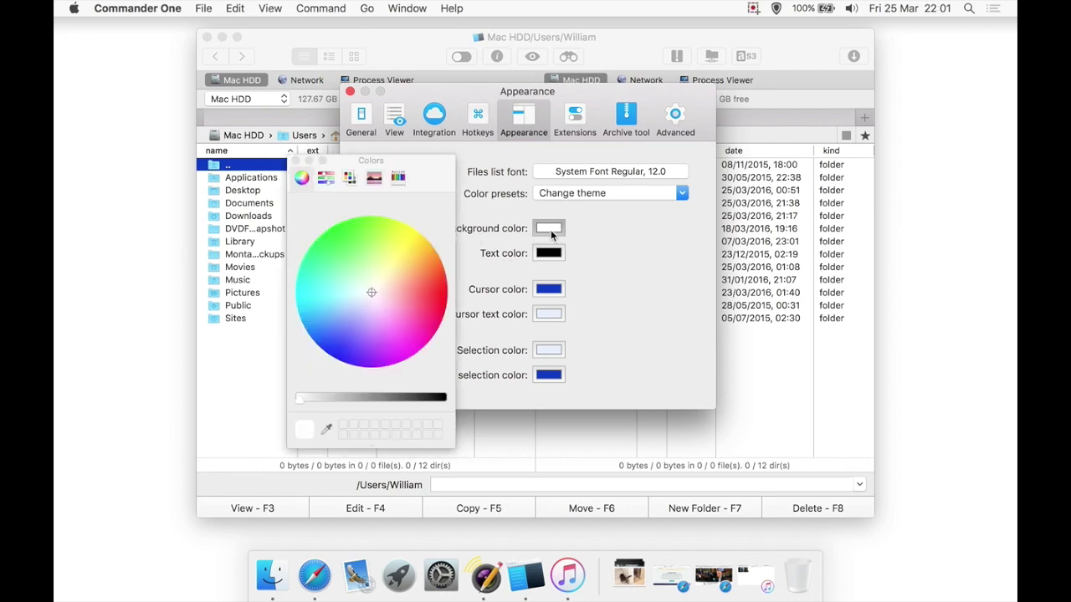
left_click(297, 160)
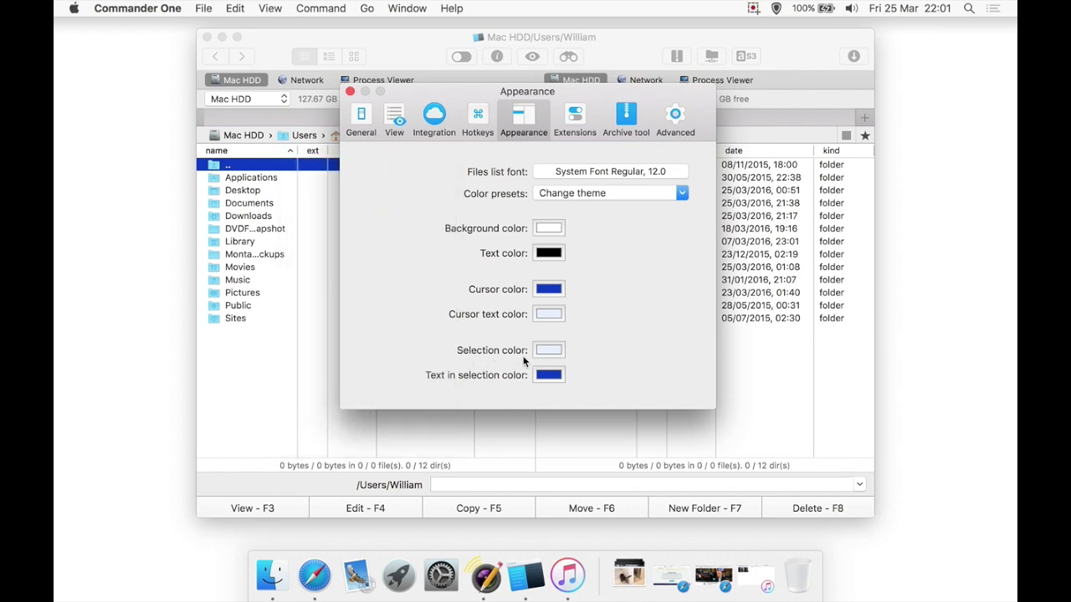
left_click(574, 119)
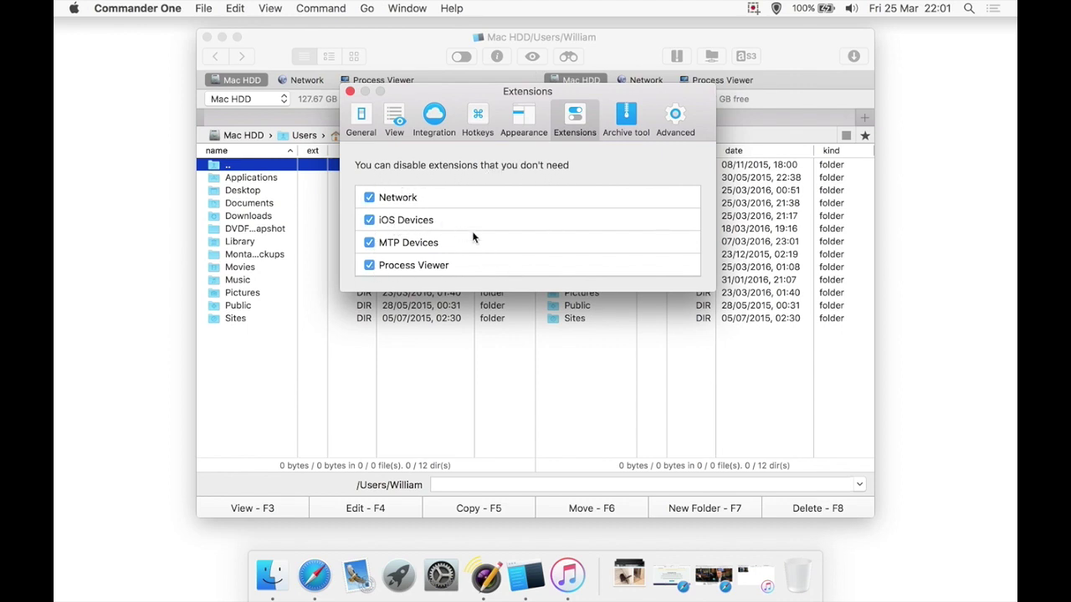
left_click(369, 220)
left_click(369, 220)
Step: Review the archive tool's default compression formats and compression methods without changing them
left_click(629, 124)
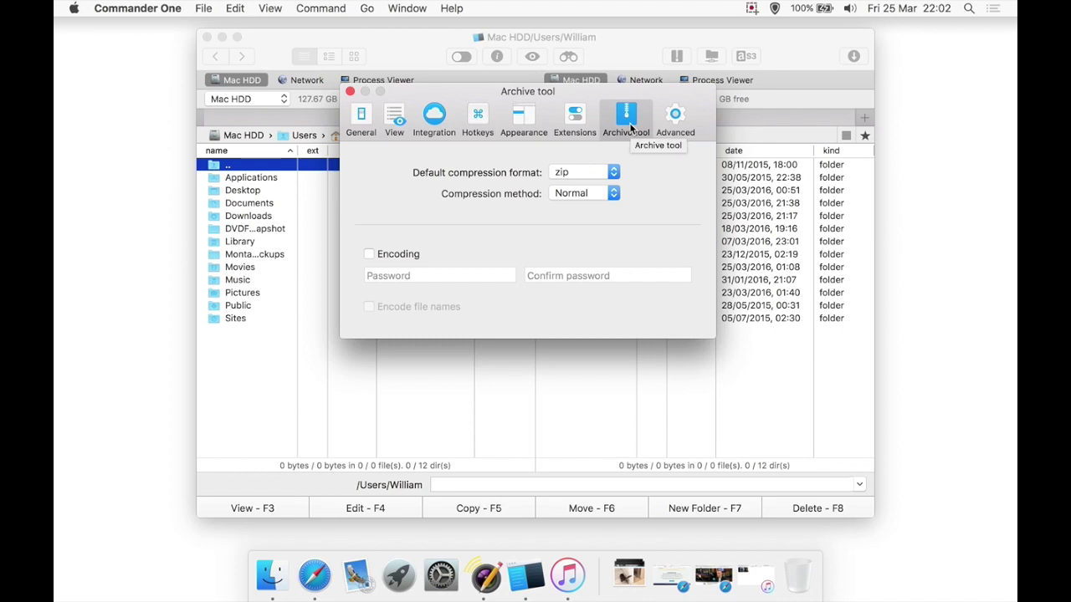
left_click(595, 167)
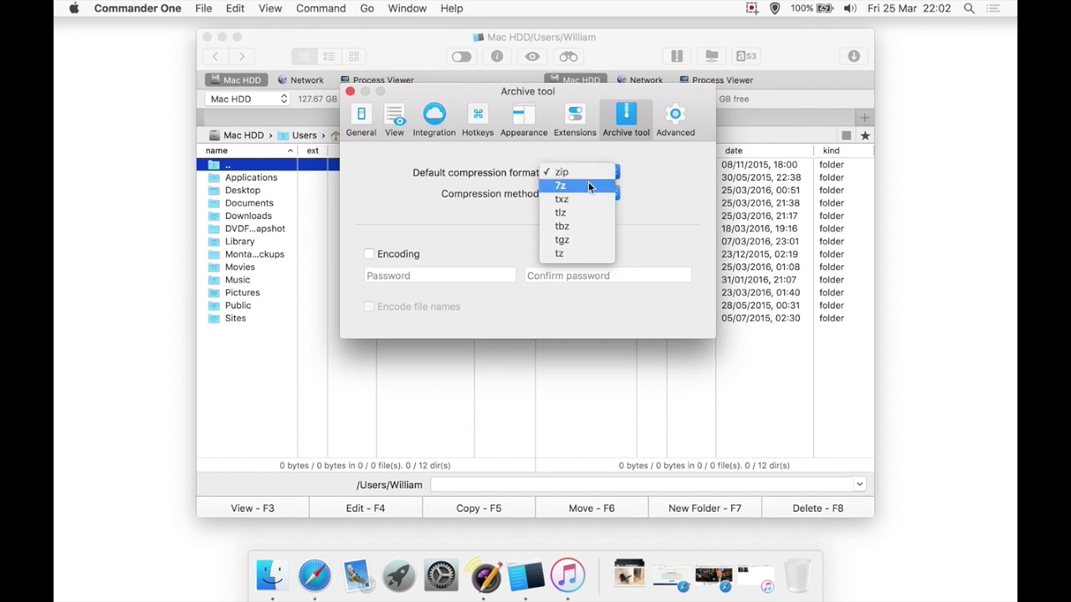
left_click(658, 206)
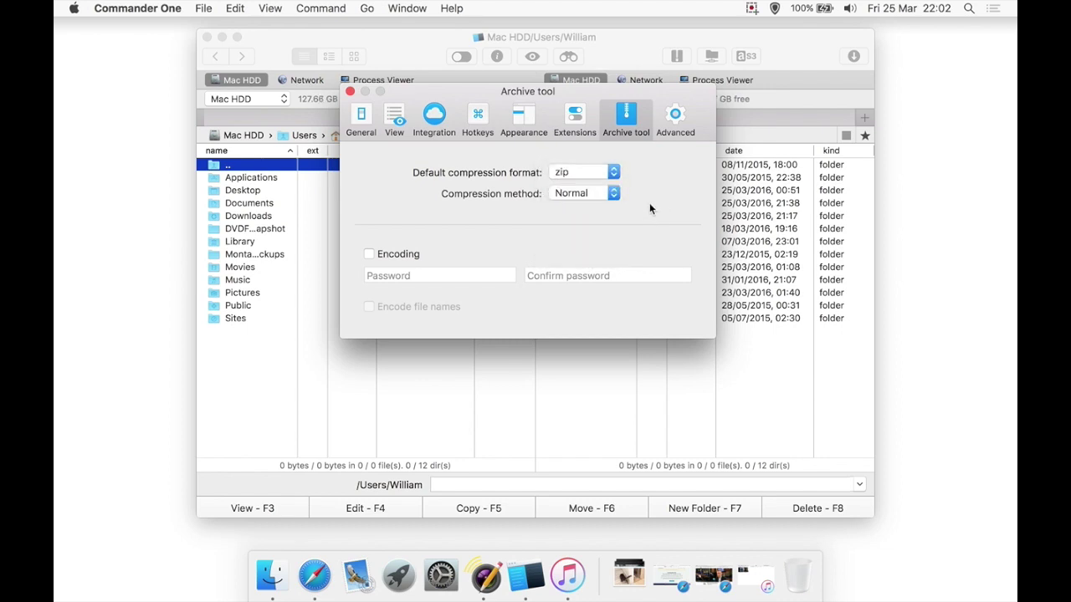
left_click(596, 172)
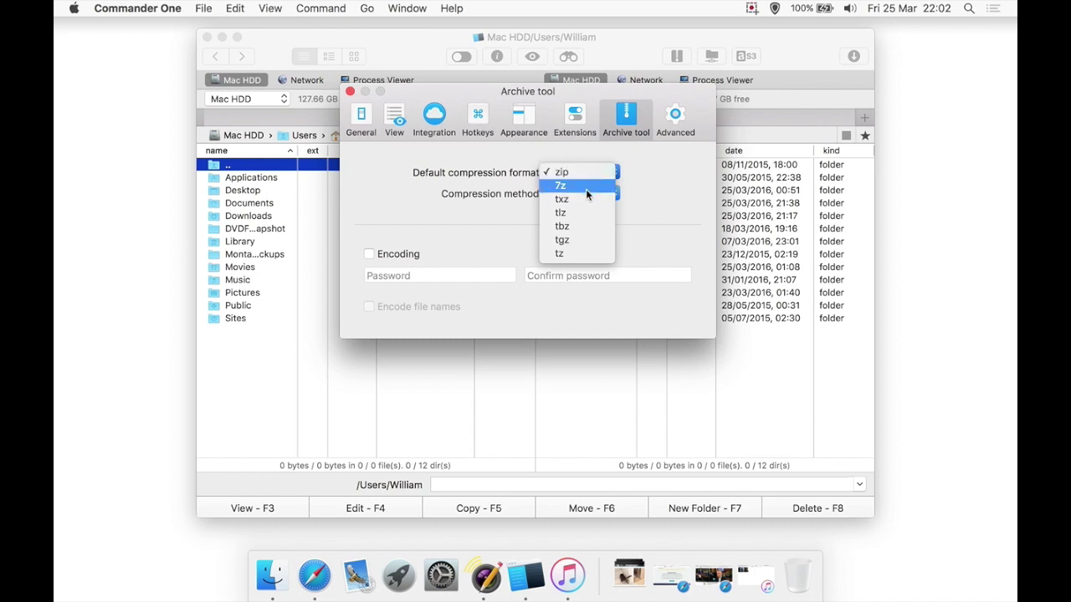
left_click(650, 177)
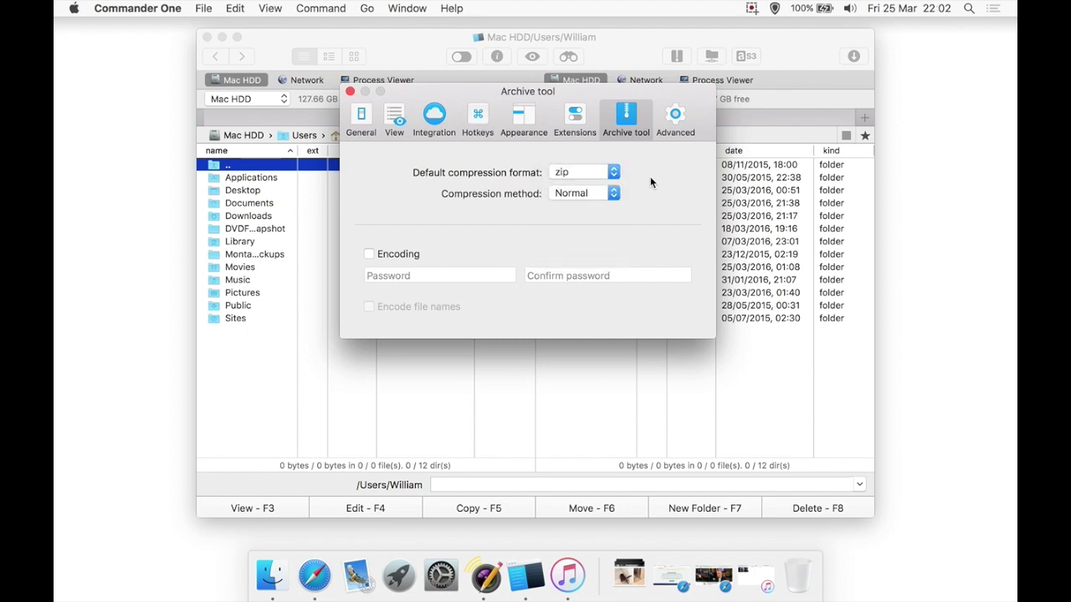
left_click(599, 196)
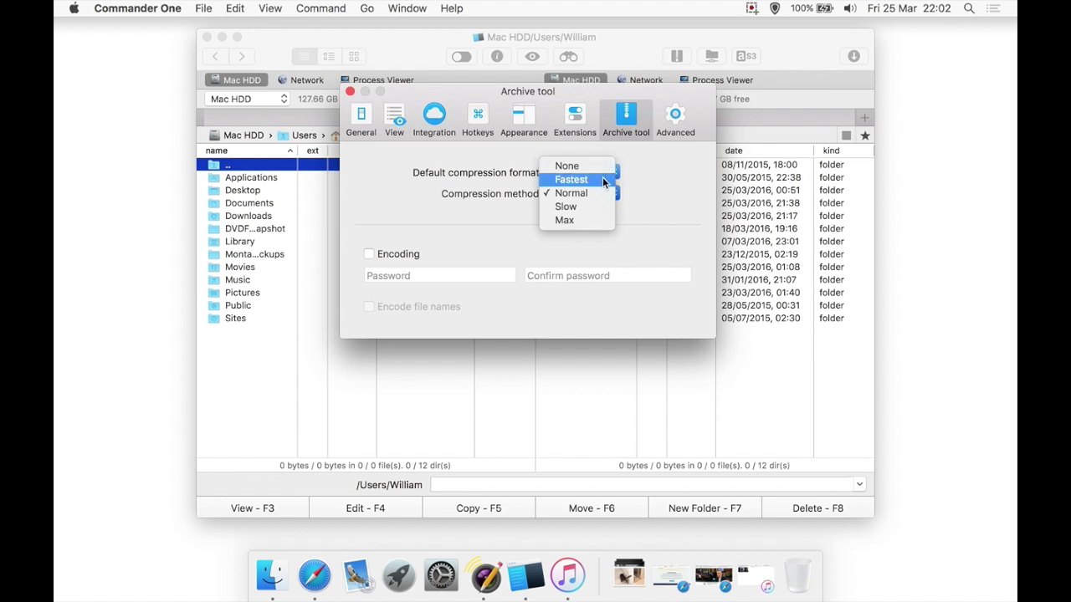
left_click(633, 223)
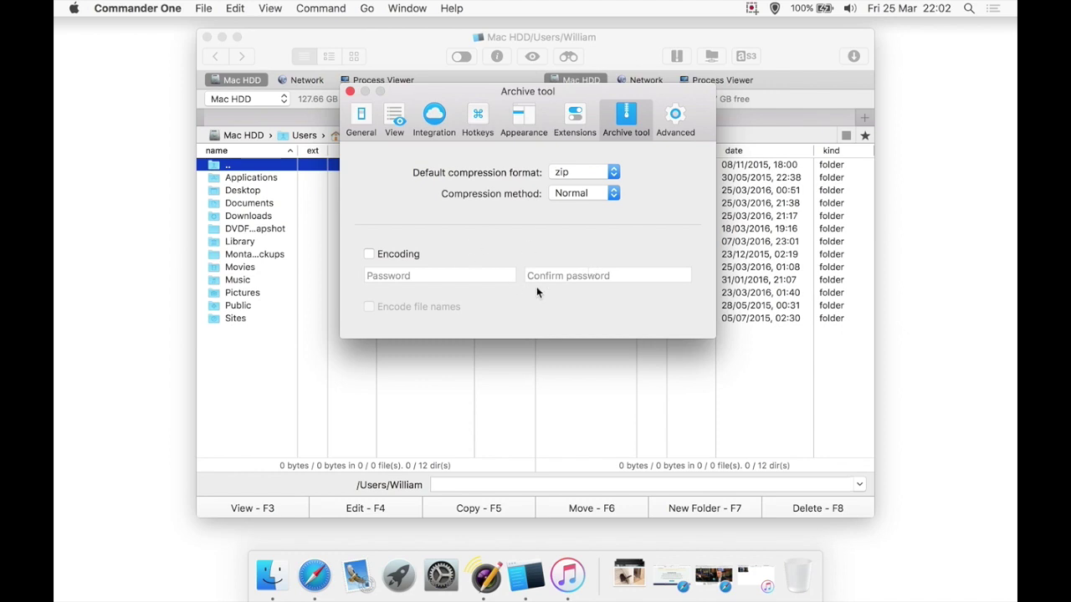
Step: Review the advanced save-on-quit and confirmation settings, and close the preferences
left_click(674, 119)
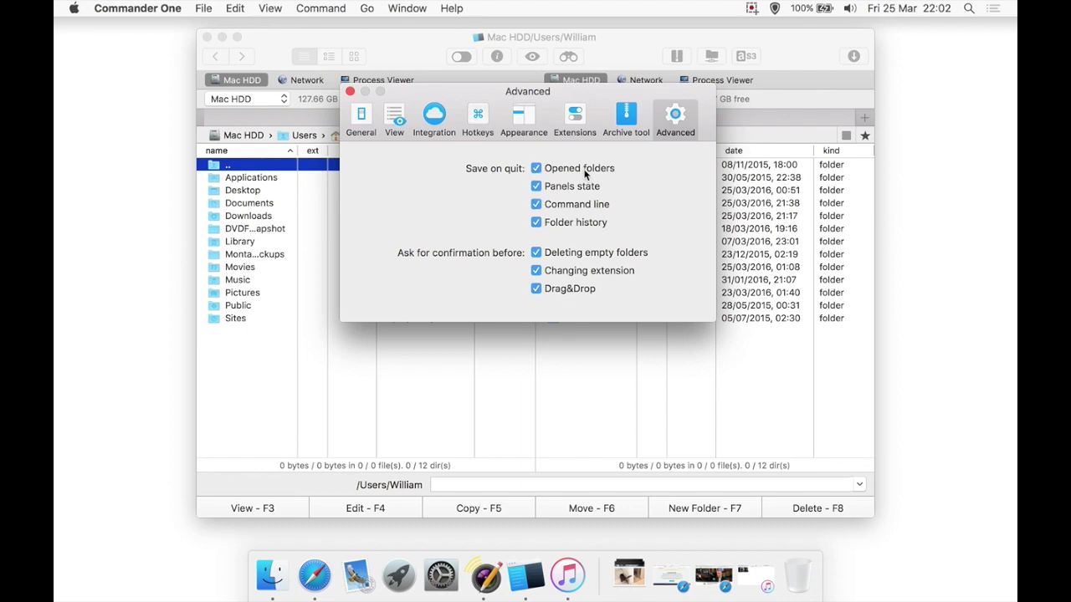
left_click(364, 122)
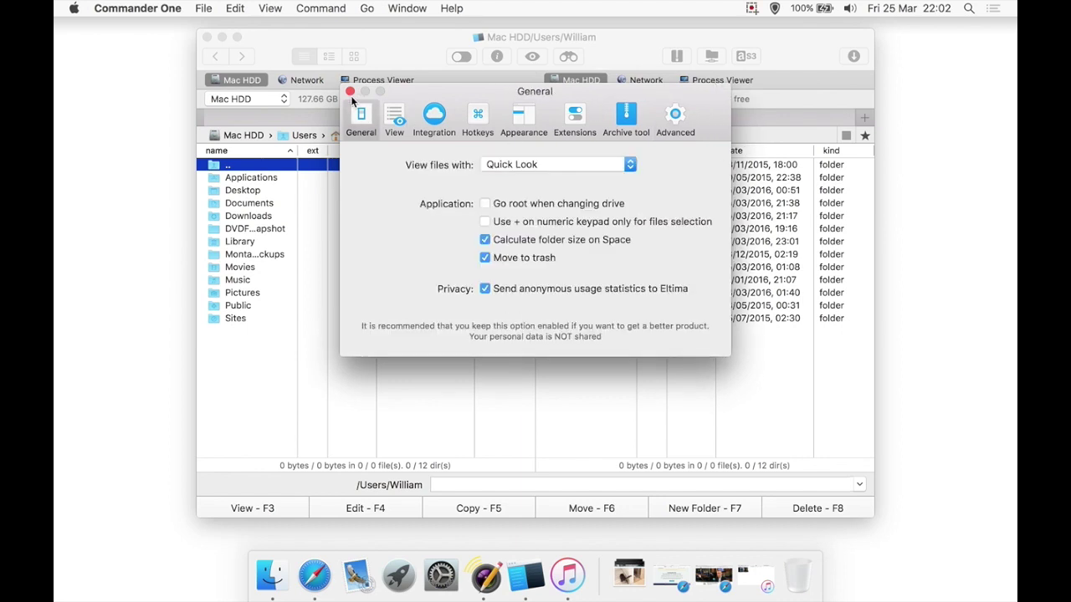
left_click(350, 92)
Step: View the PRO Pack purchase page with its license options in Safari and return to Commander One
left_click(170, 9)
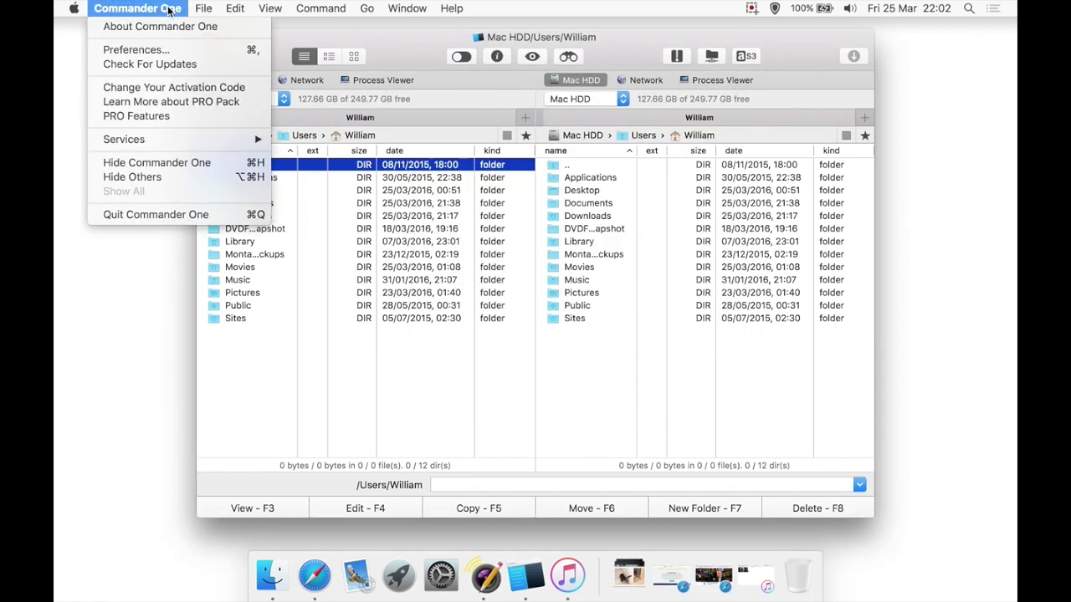
left_click(216, 101)
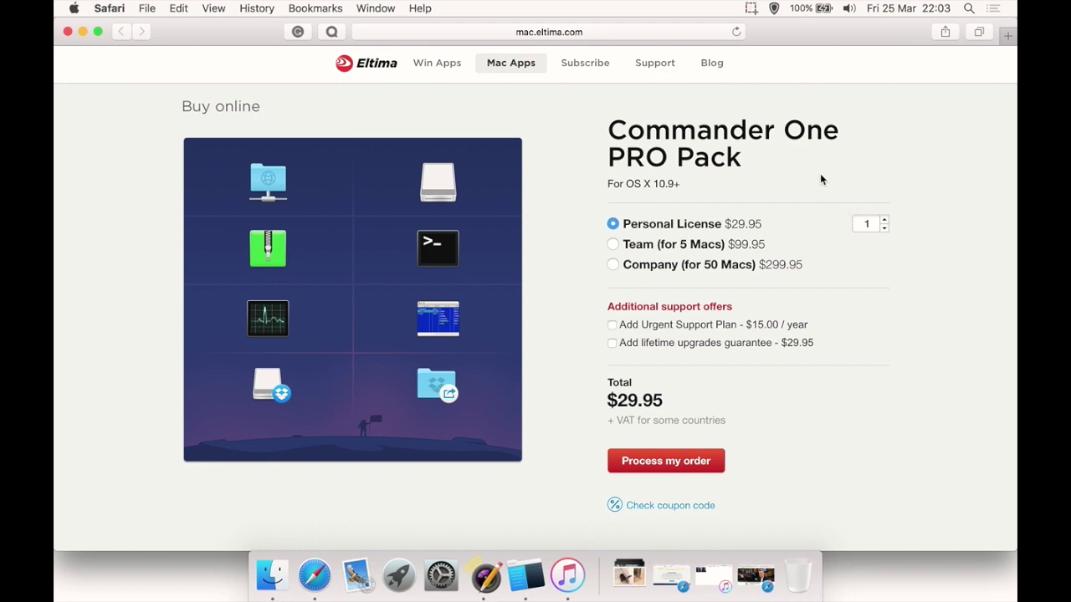
scroll(820, 179, "down", 2)
scroll(820, 179, "up", 3)
scroll(820, 179, "down", 1)
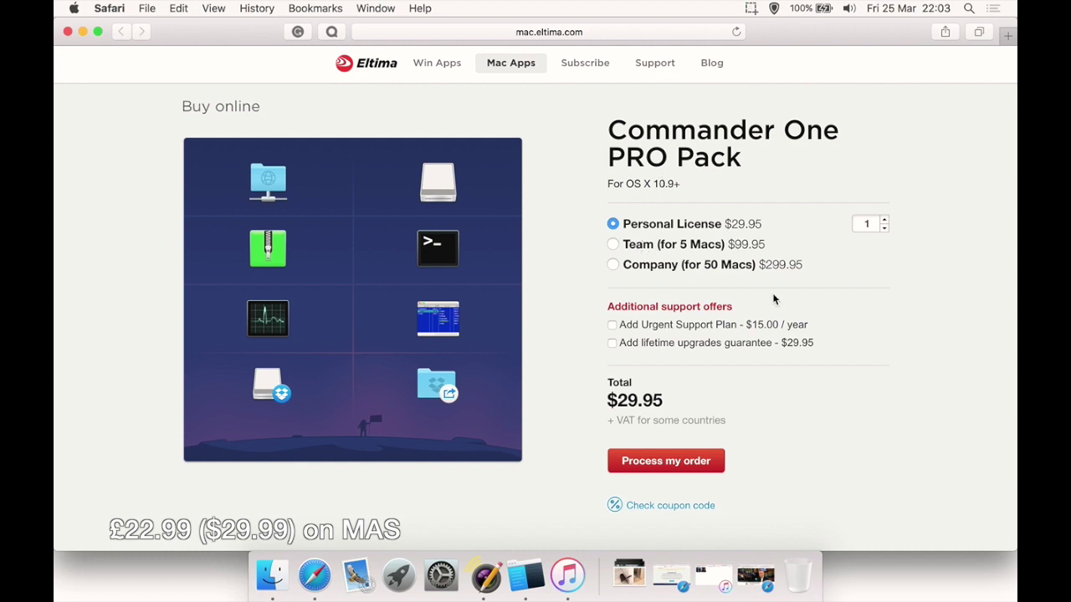
left_click(66, 34)
left_click(376, 55)
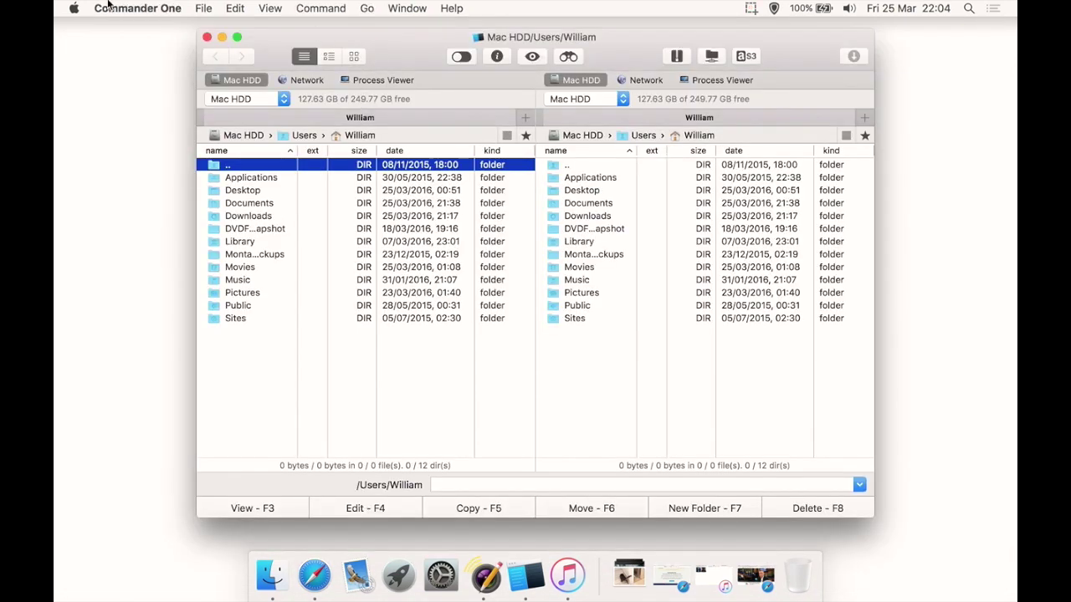
Step: Check for Commander One updates and dismiss the result
left_click(107, 7)
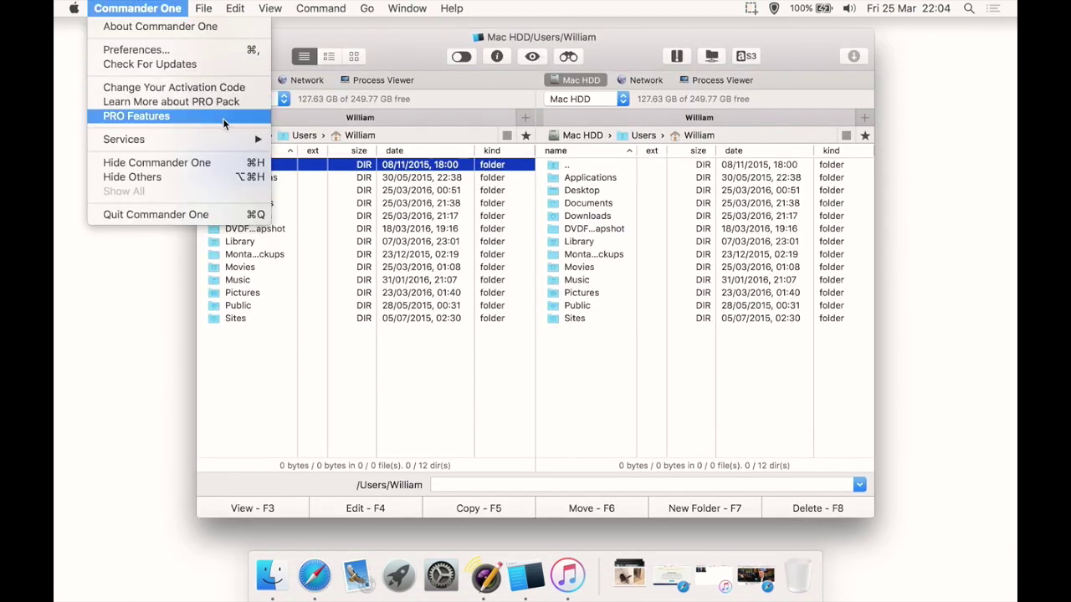
left_click(150, 63)
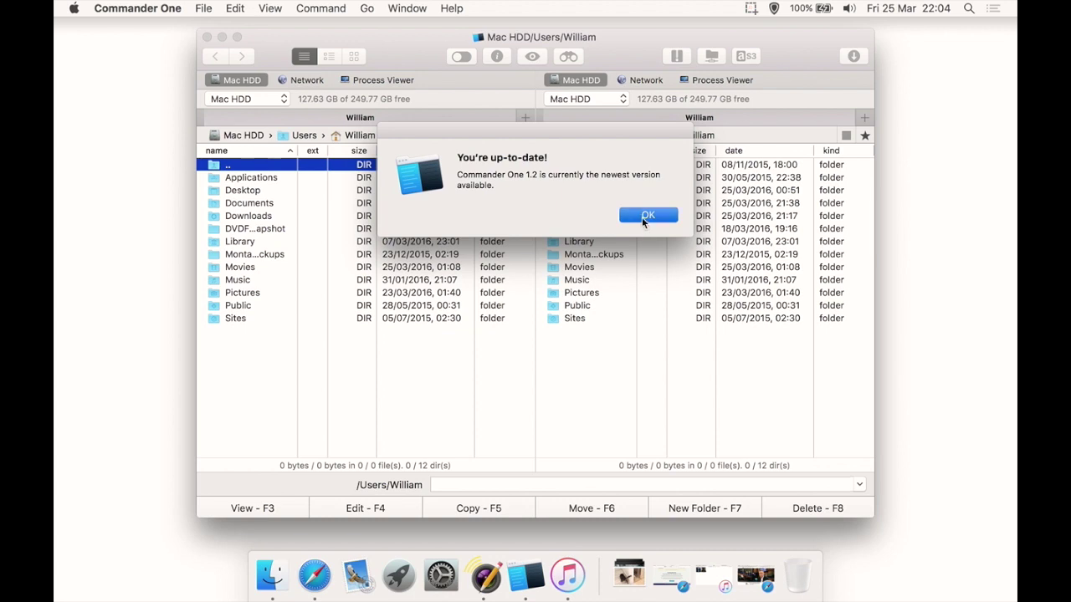
left_click(644, 219)
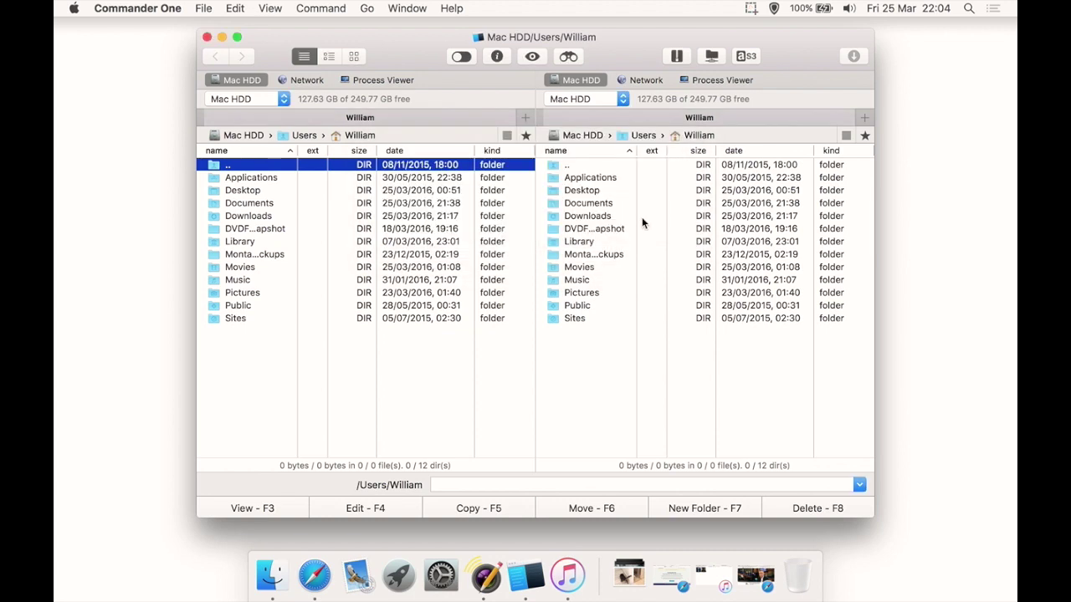
Step: Look over the available file, edit and view commands and switch the file manager window to full screen
left_click(211, 10)
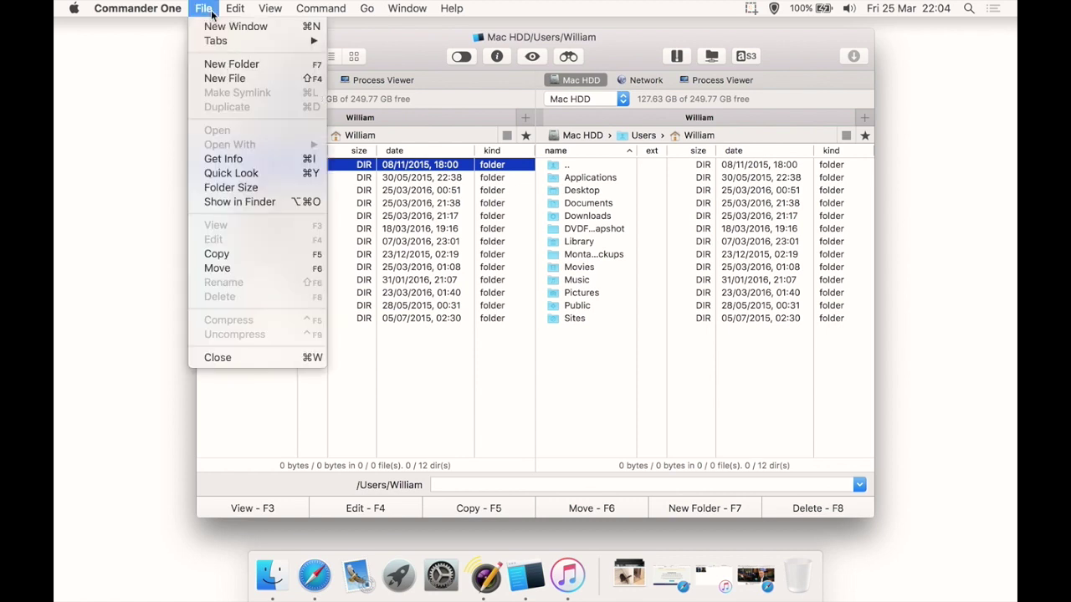
mouse_move(231, 44)
mouse_move(235, 12)
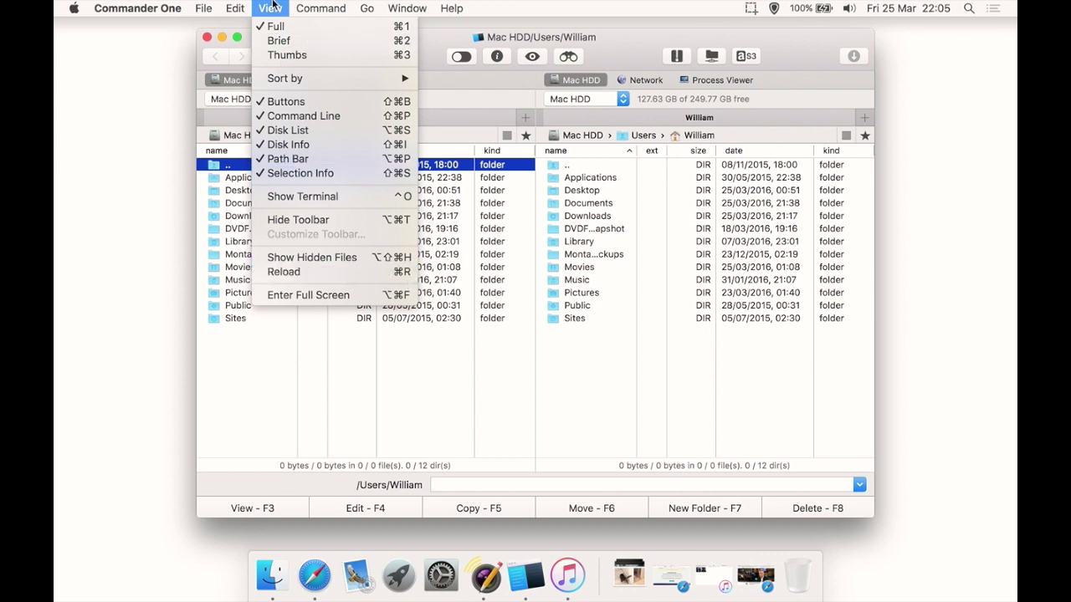
left_click(303, 293)
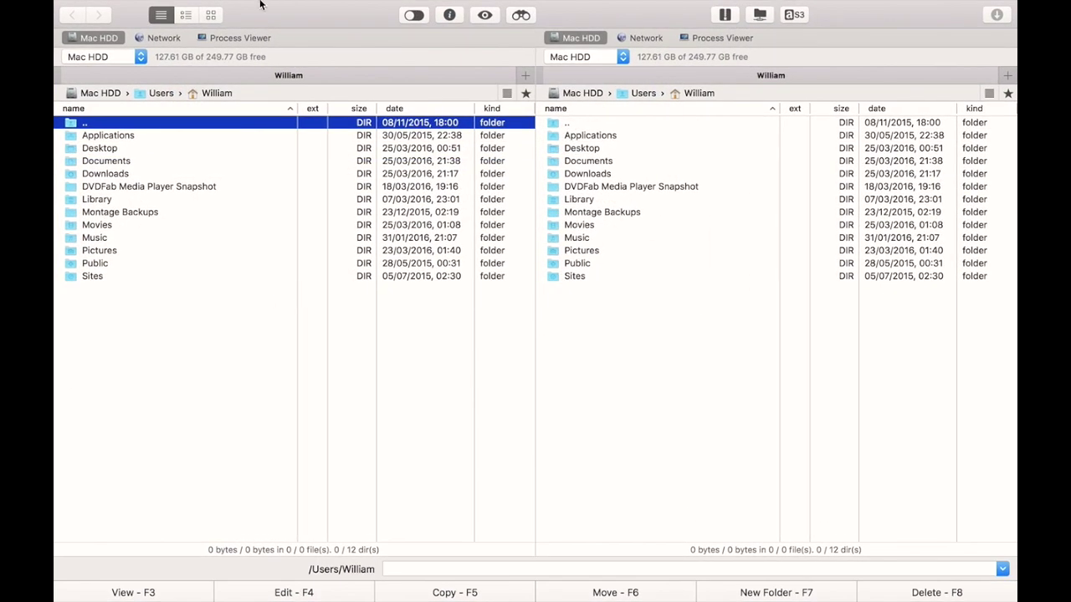
Step: Review the available search, system utility, folder navigation, server connection and help commands
left_click(302, 5)
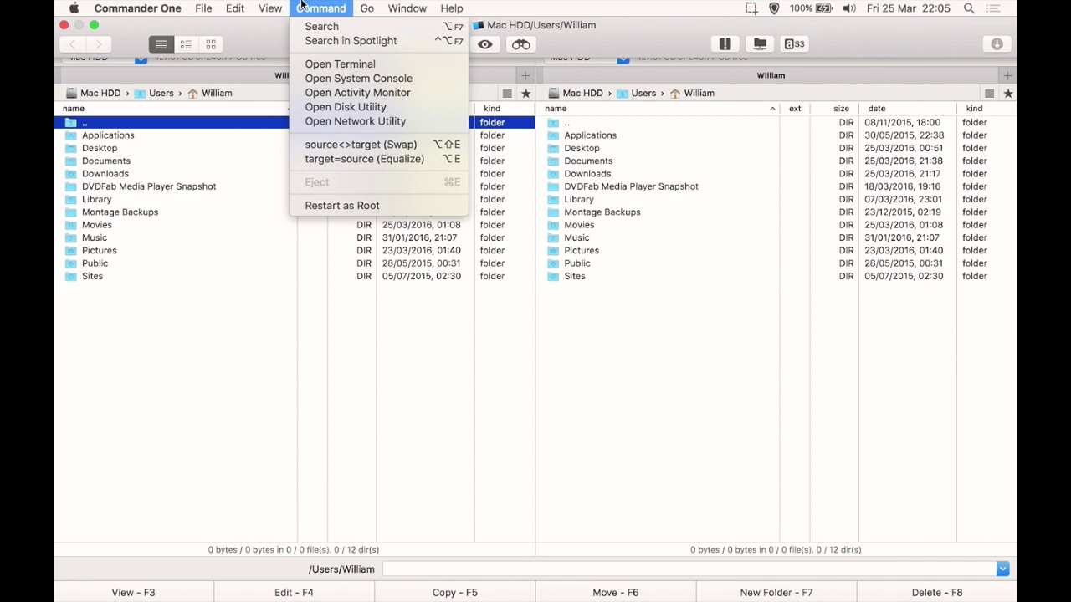
mouse_move(373, 4)
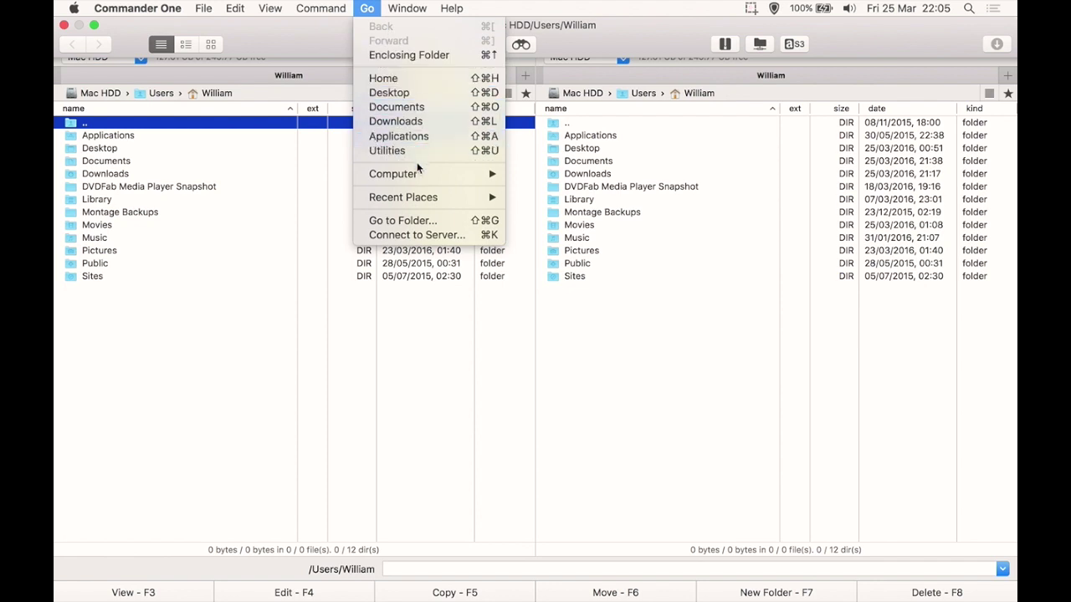
mouse_move(417, 173)
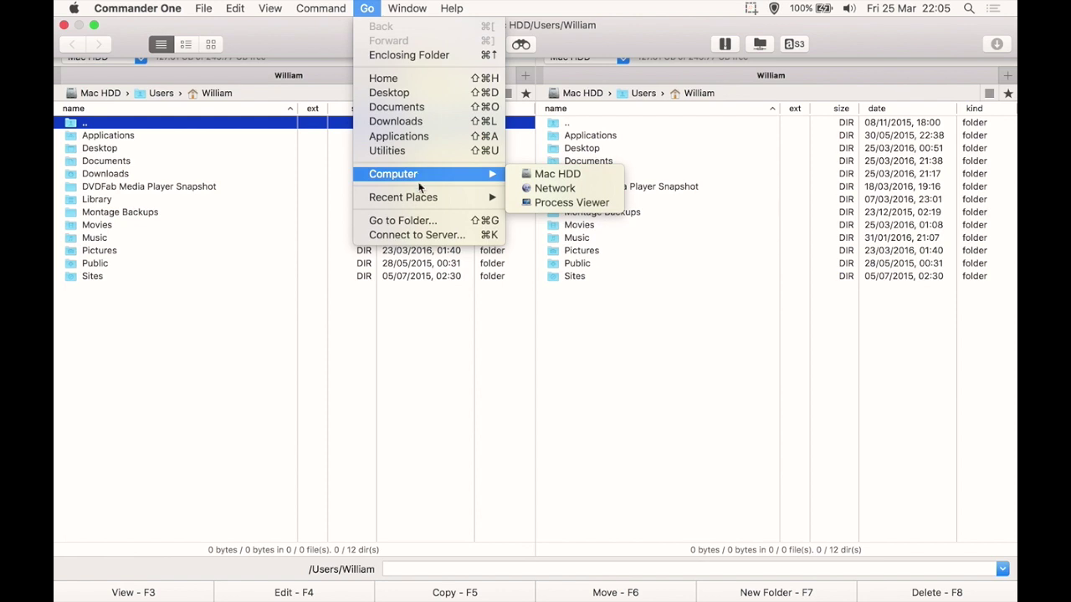
mouse_move(422, 199)
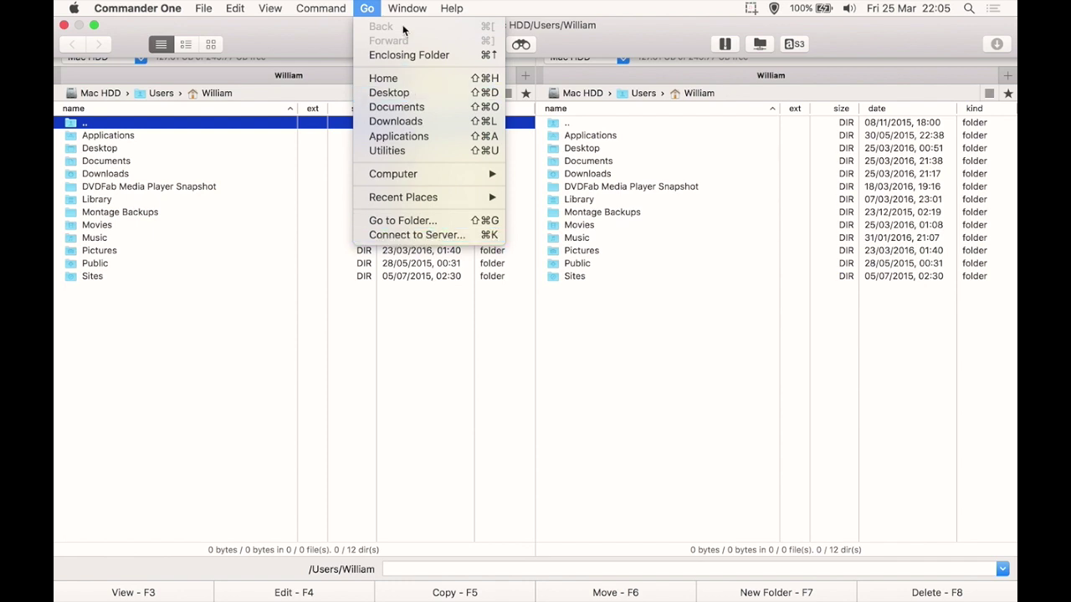
mouse_move(405, 8)
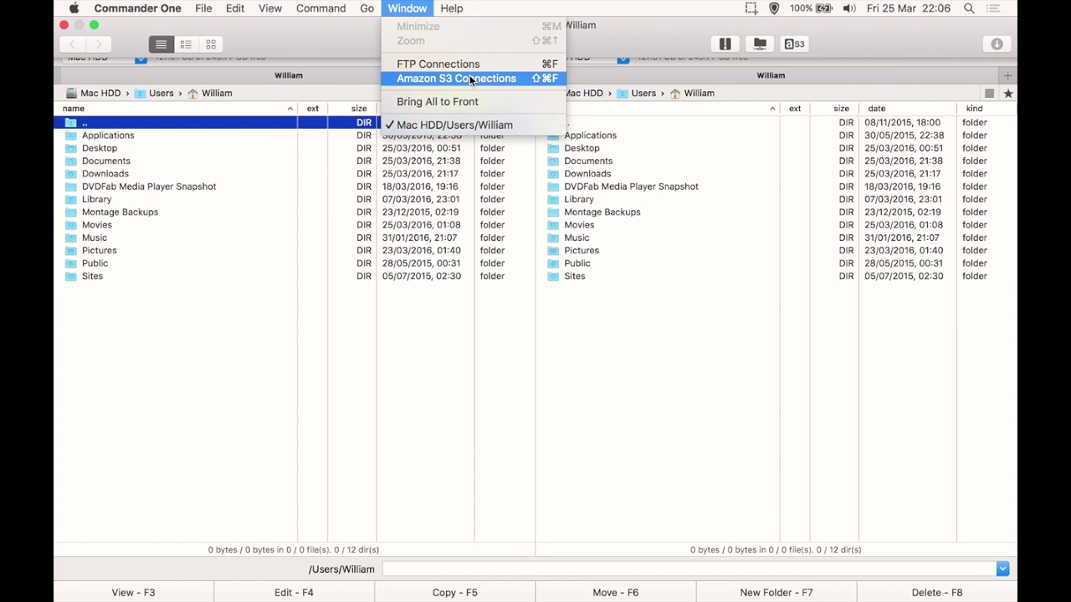
key("Escape")
key("super+shift+slash")
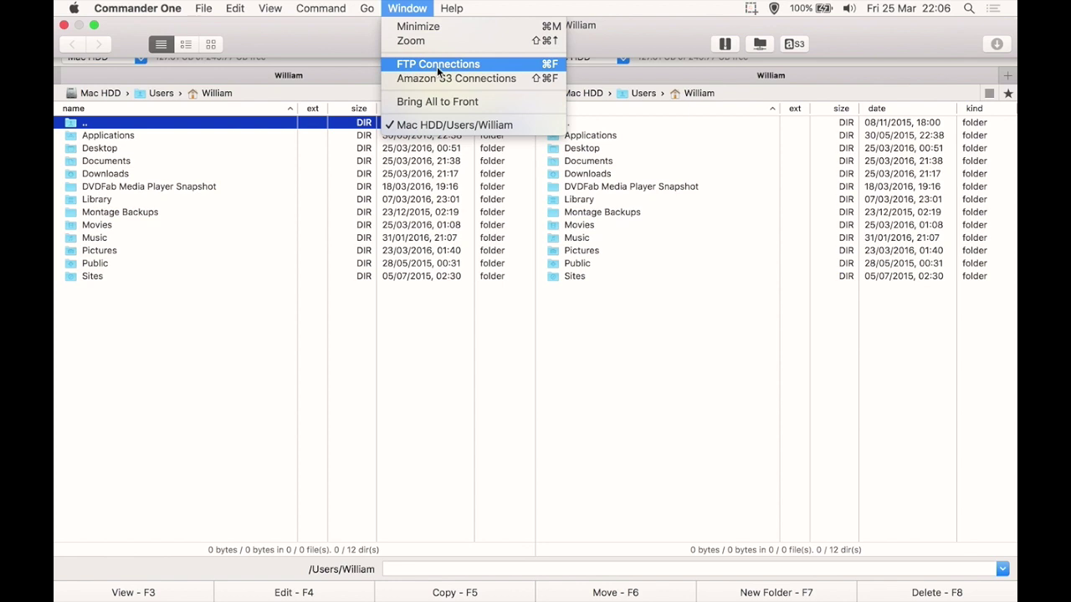
Step: Open the FTP connections manager, examine the protocol, server, mode and remote path settings for a new connection, and close it
left_click(438, 71)
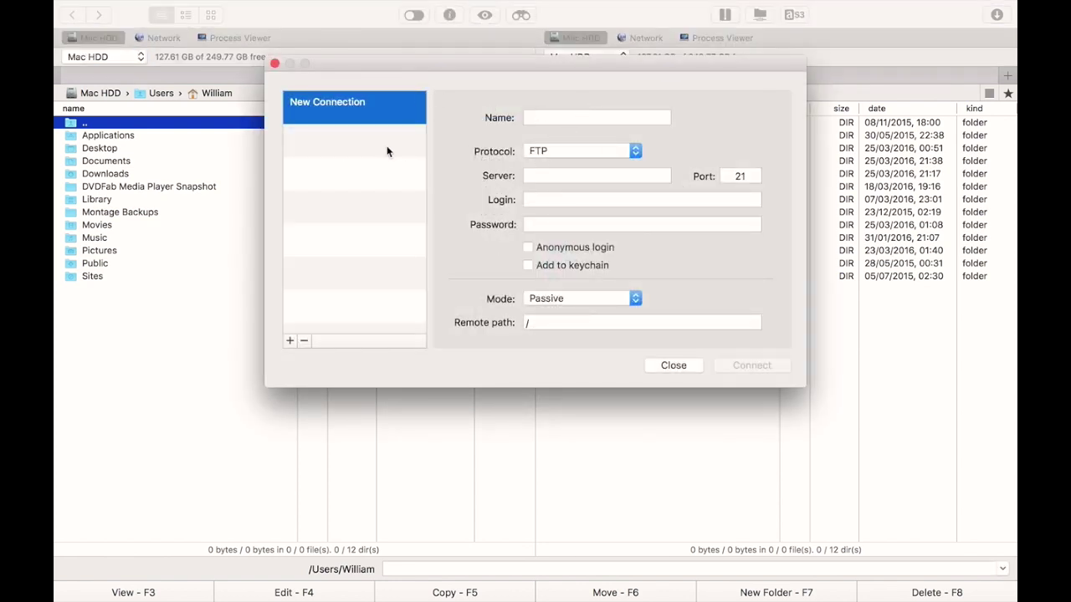
left_click(597, 152)
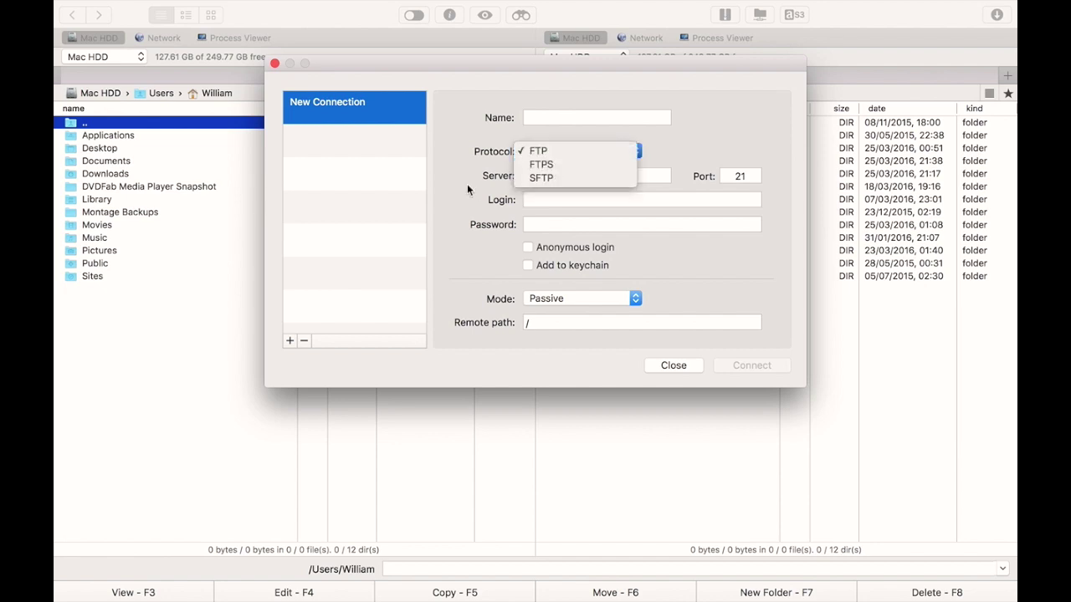
left_click(606, 154)
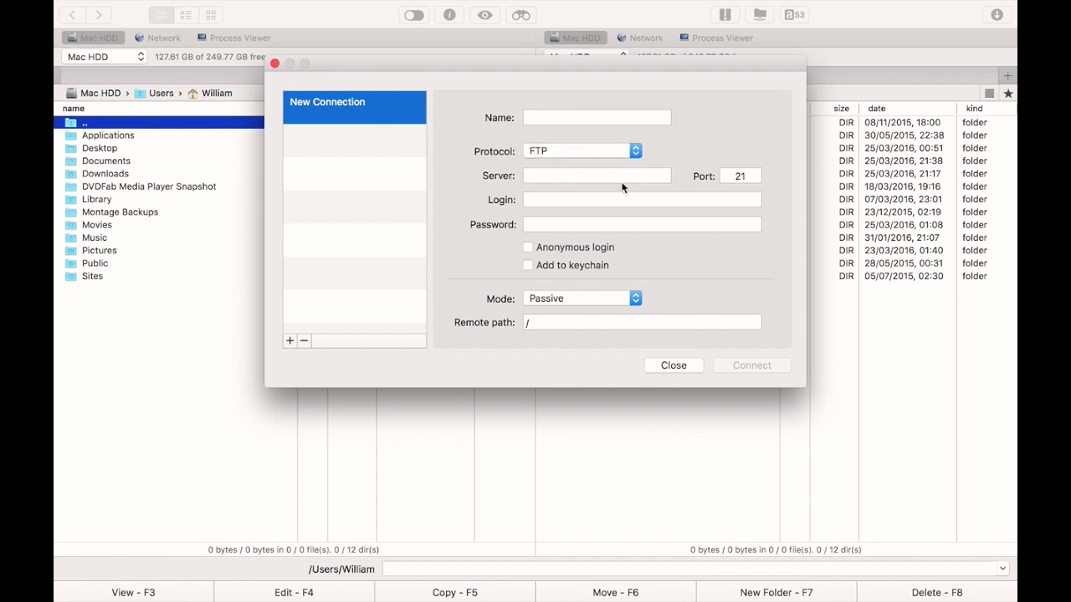
left_click(562, 176)
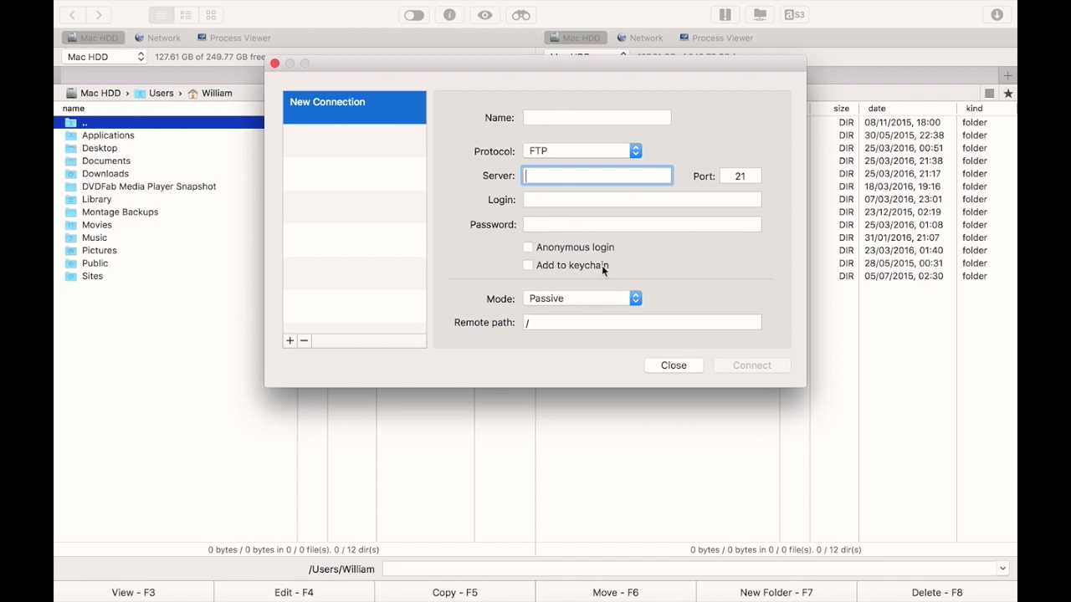
left_click(568, 323)
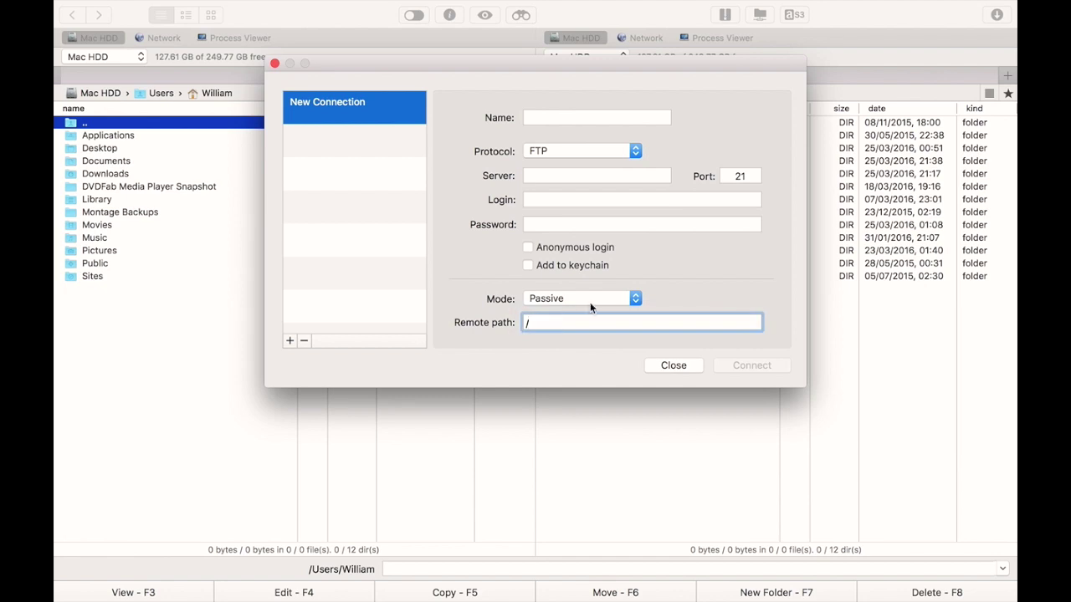
left_click(614, 298)
left_click(665, 299)
left_click(673, 365)
Step: Show the hidden files and folders in both file panels
mouse_move(412, 4)
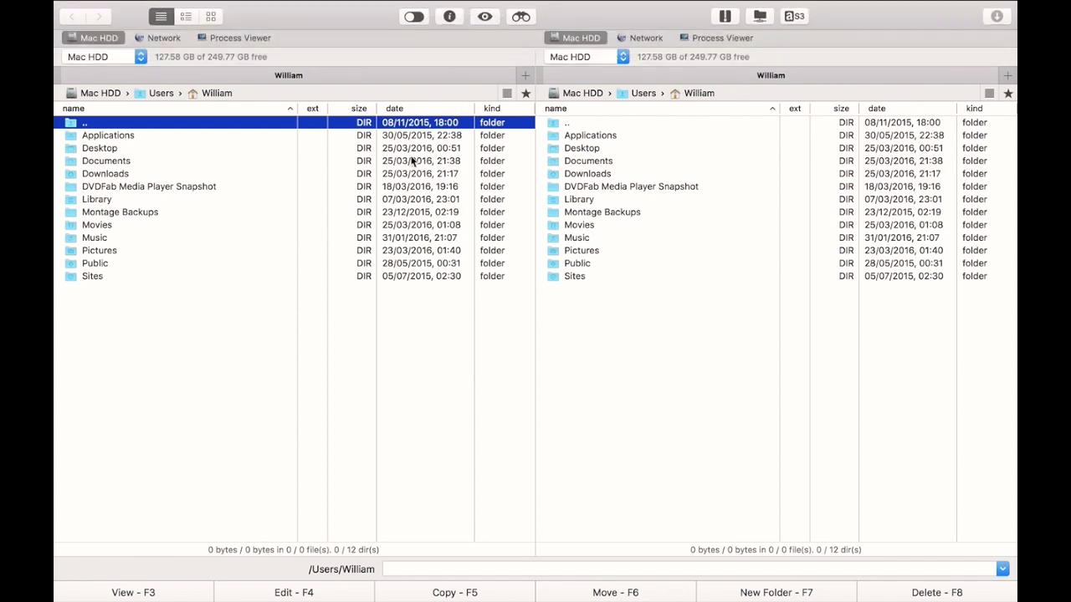
left_click(414, 17)
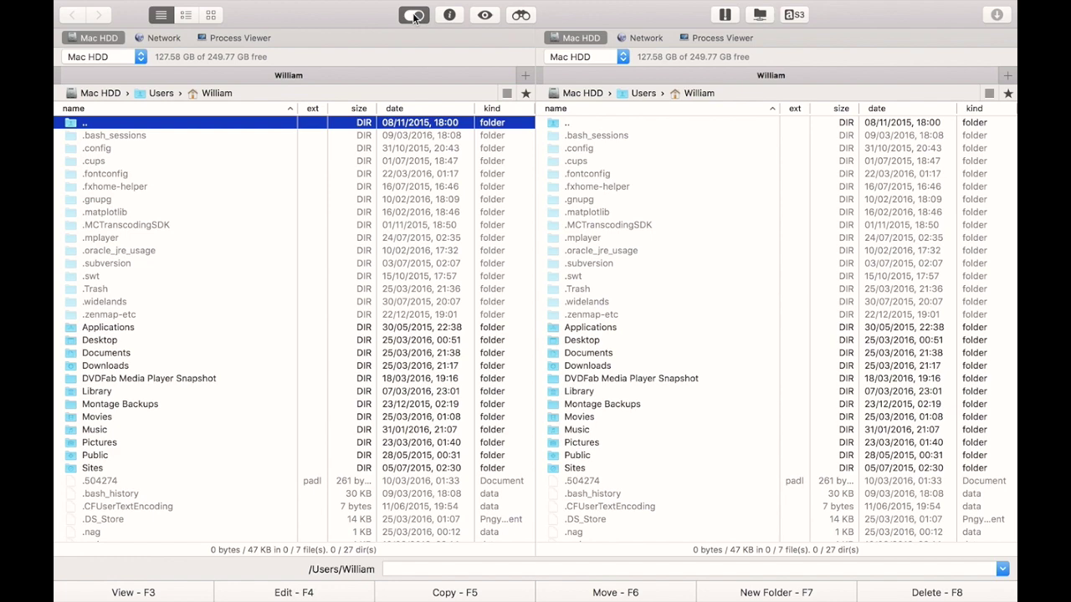
Step: Hide the hidden files again, and try the brief and thumbnail view modes before returning the panel to the full list view
left_click(414, 15)
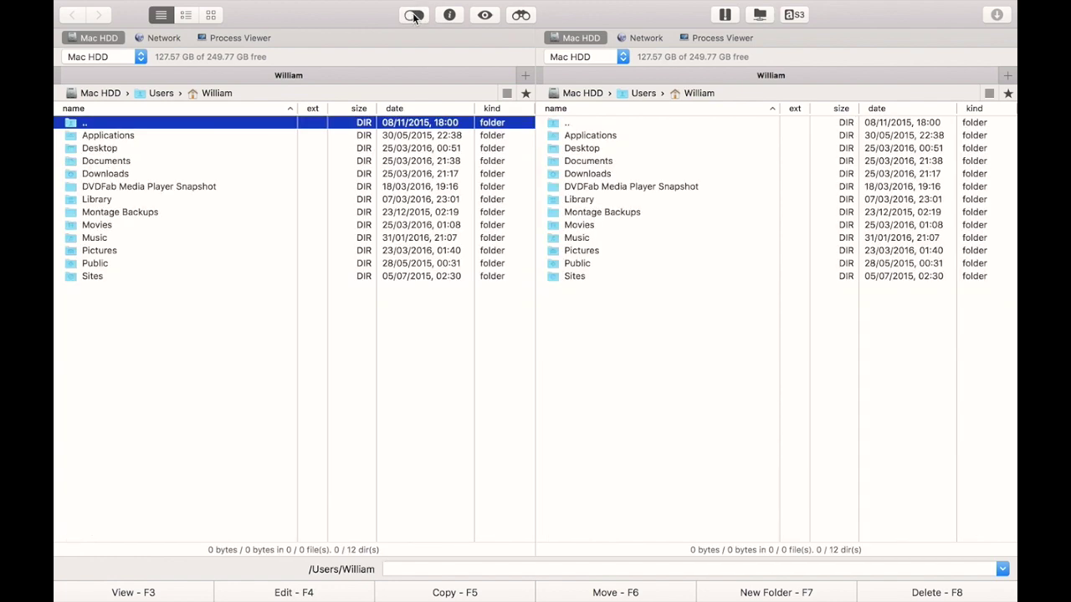
left_click(184, 15)
left_click(210, 15)
left_click(161, 16)
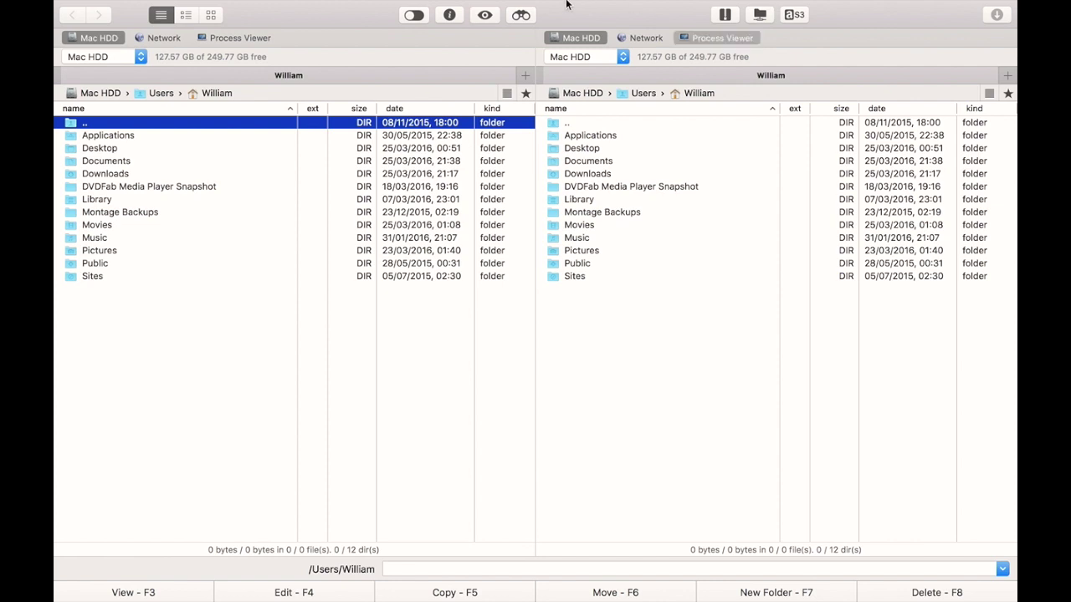
Step: Take the file manager window out of full-screen mode
mouse_move(222, 7)
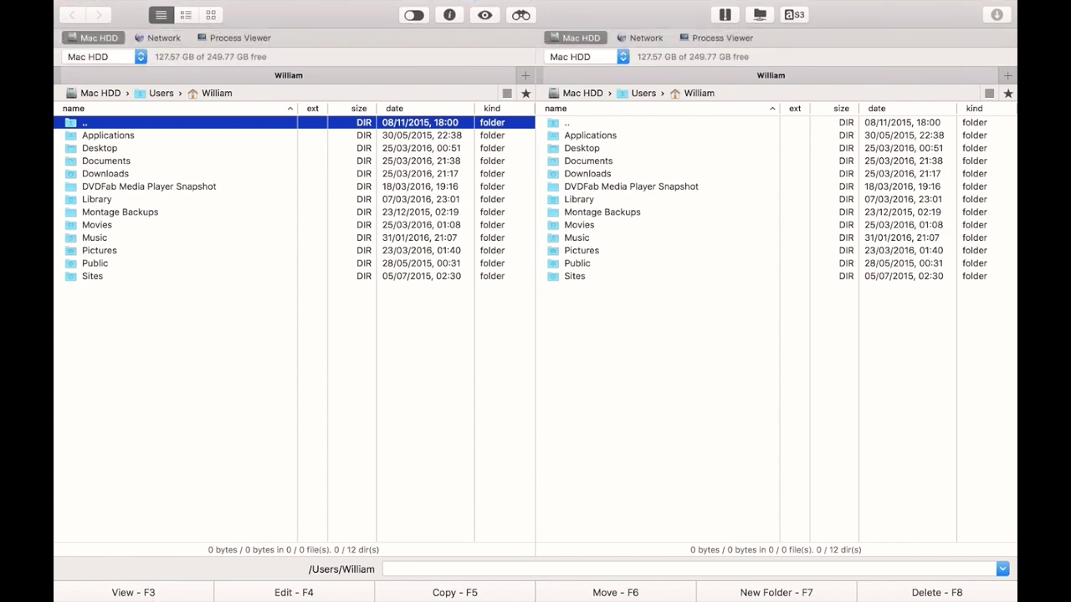
mouse_move(728, 599)
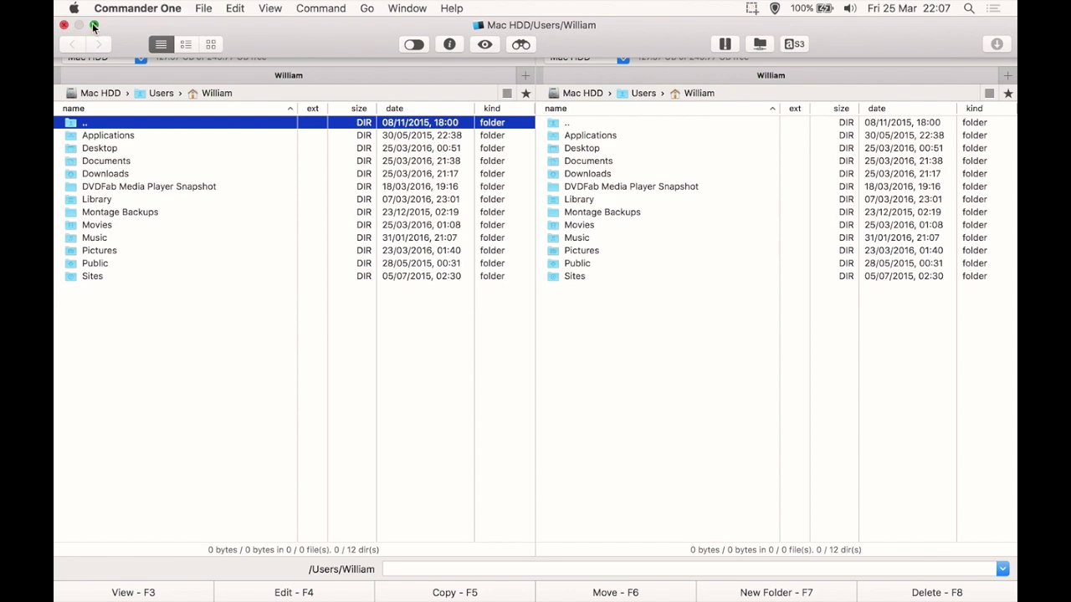
left_click(97, 27)
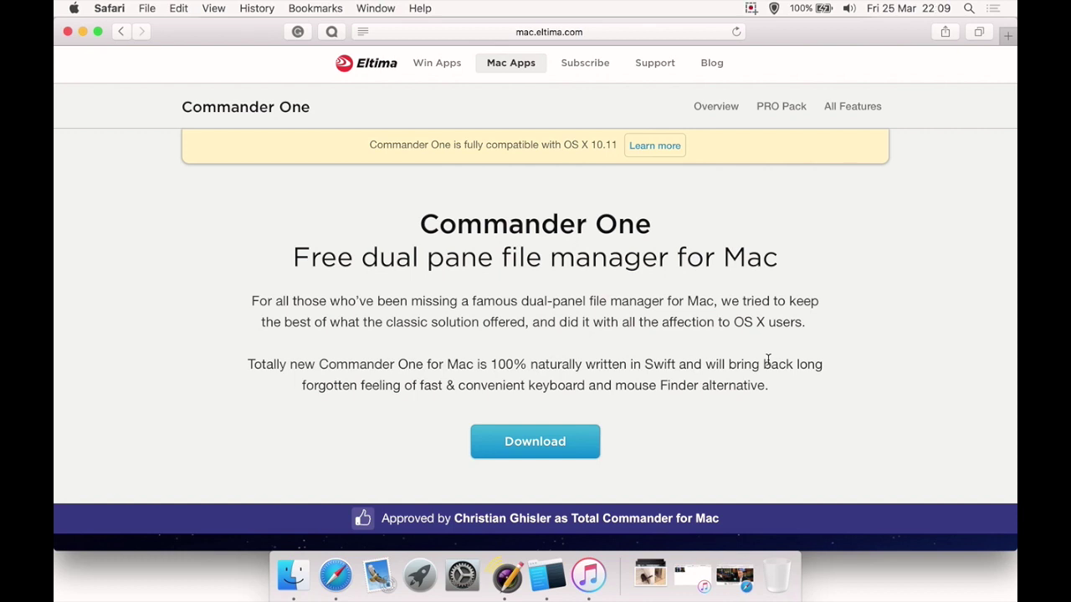
Step: In Safari, read the Commander One page's overview on view modes, hidden files, tabs, file operations, advanced search and the main feature grid
scroll(768, 360, "down", 3)
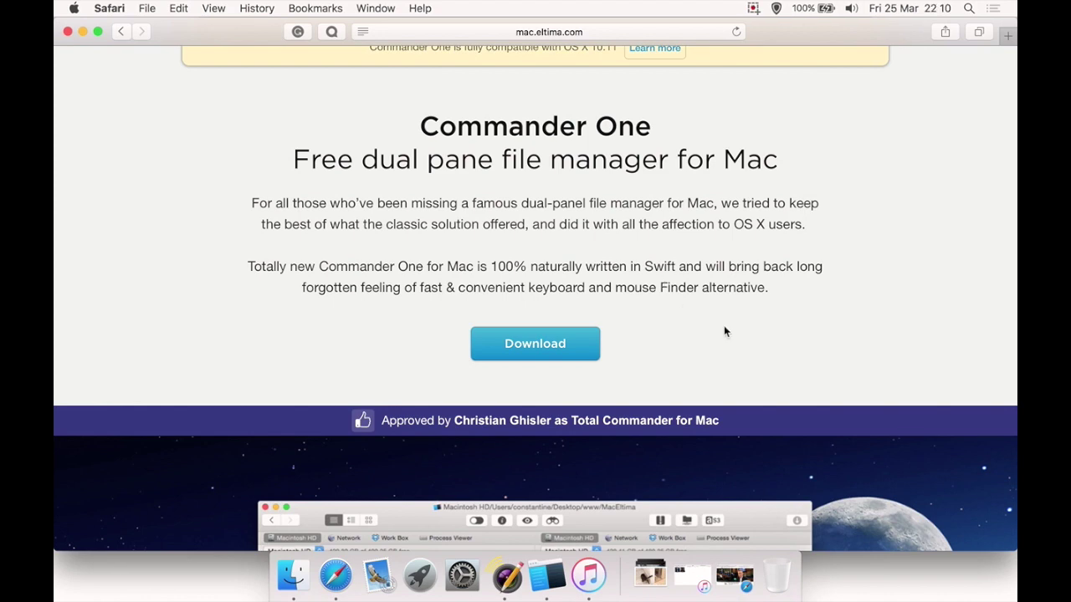
scroll(727, 389, "down", 5)
scroll(727, 409, "down", 6)
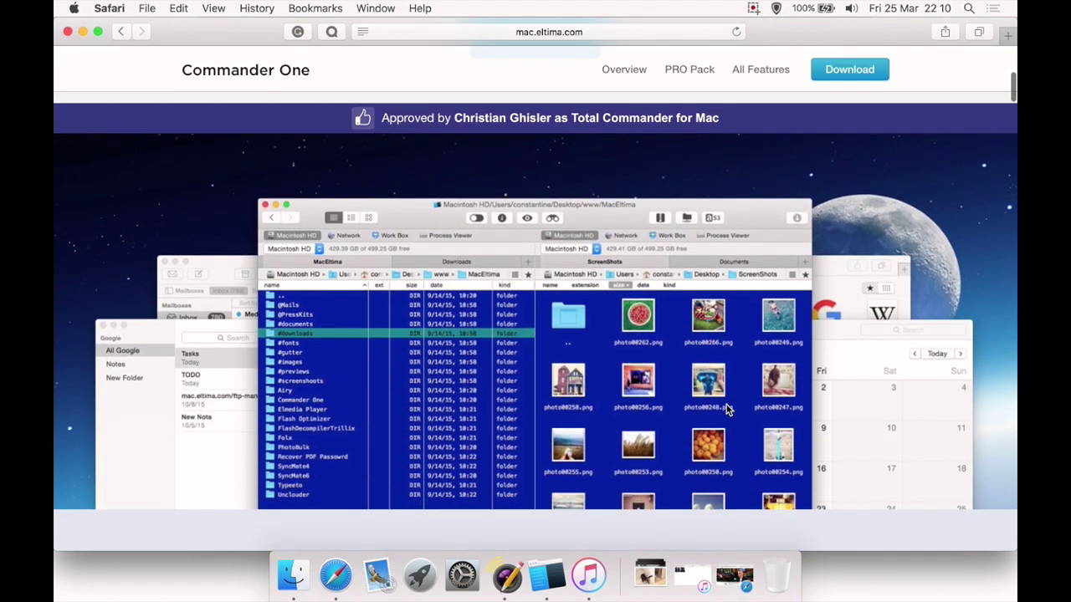
scroll(727, 410, "down", 6)
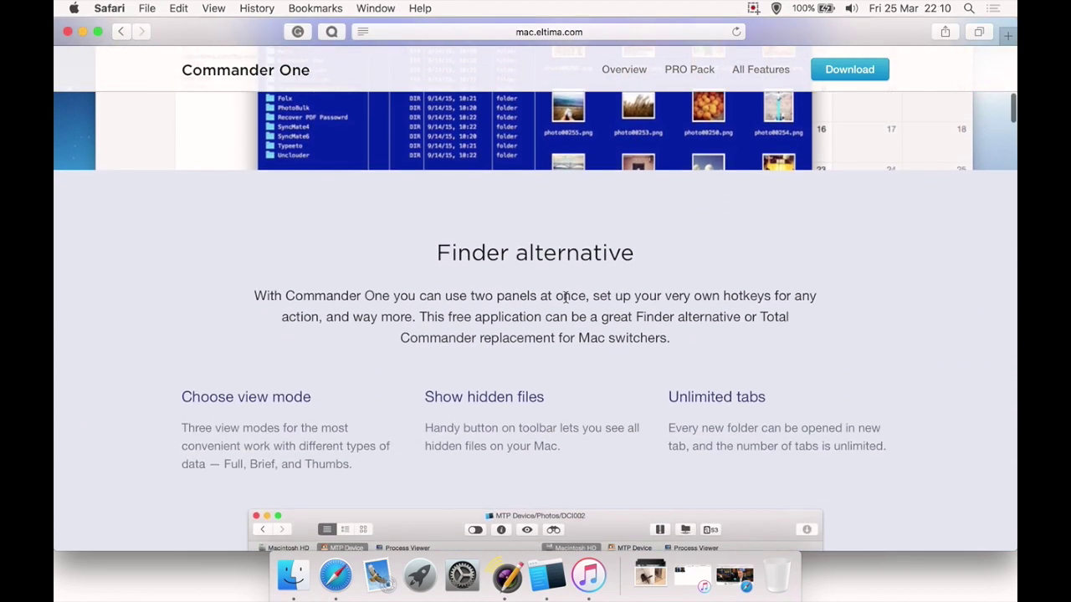
scroll(654, 325, "down", 2)
scroll(653, 325, "down", 3)
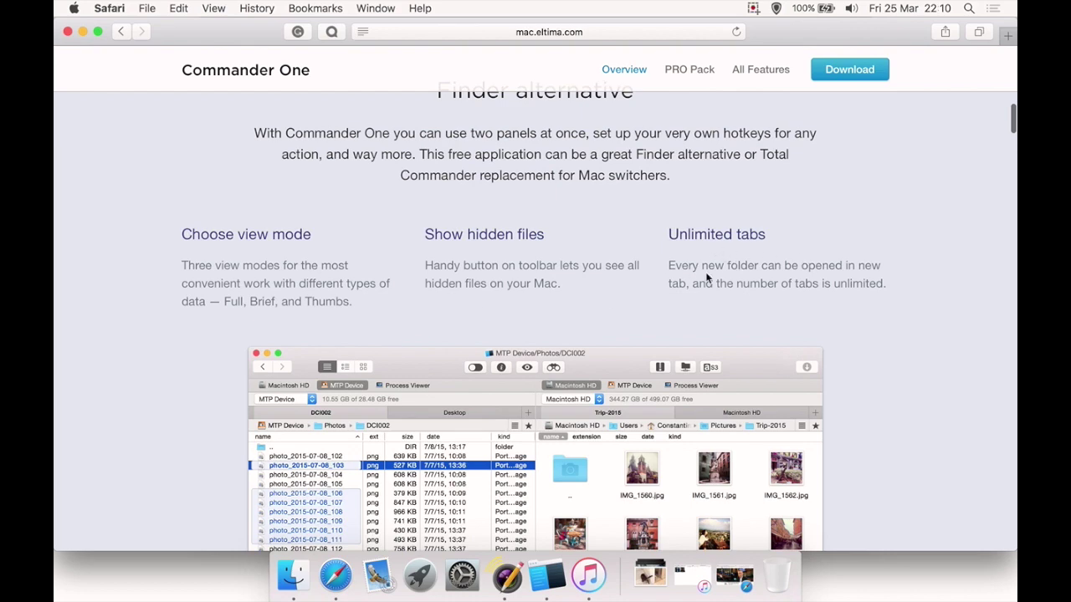
scroll(676, 418, "down", 10)
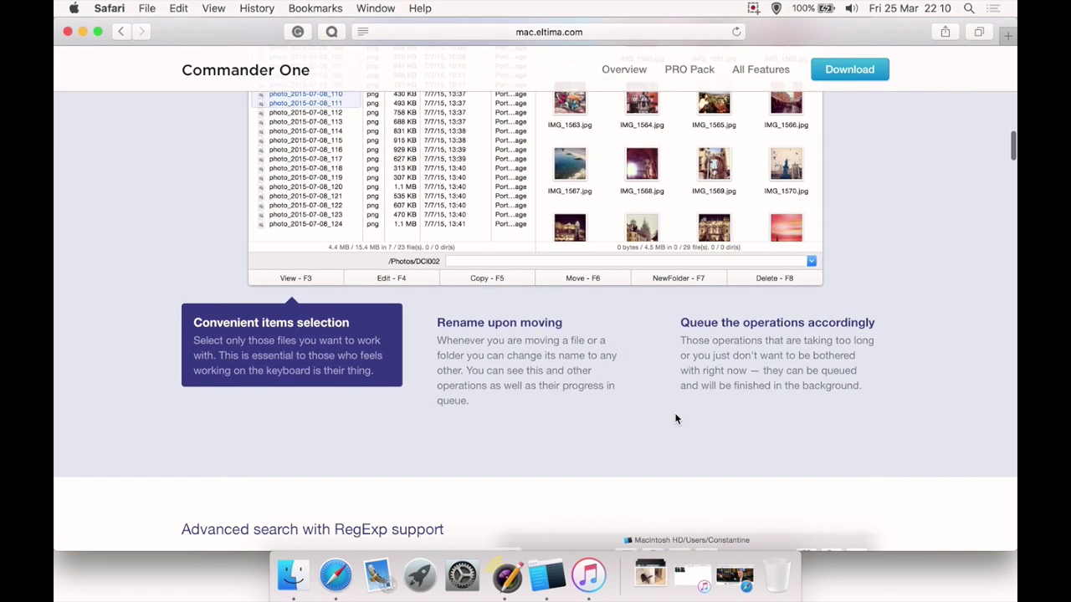
scroll(676, 419, "down", 1)
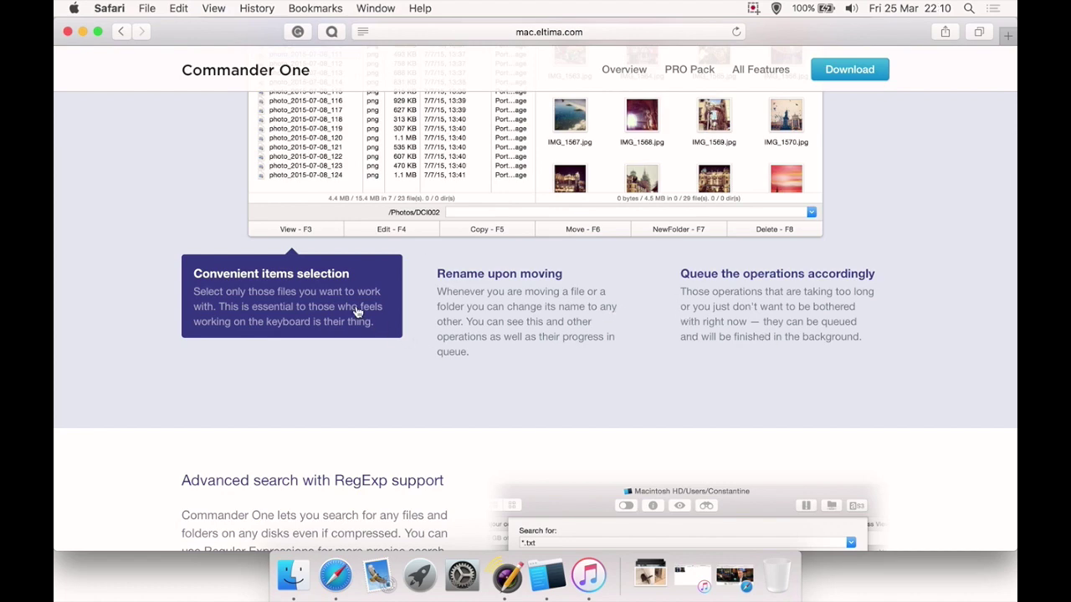
scroll(344, 306, "down", 7)
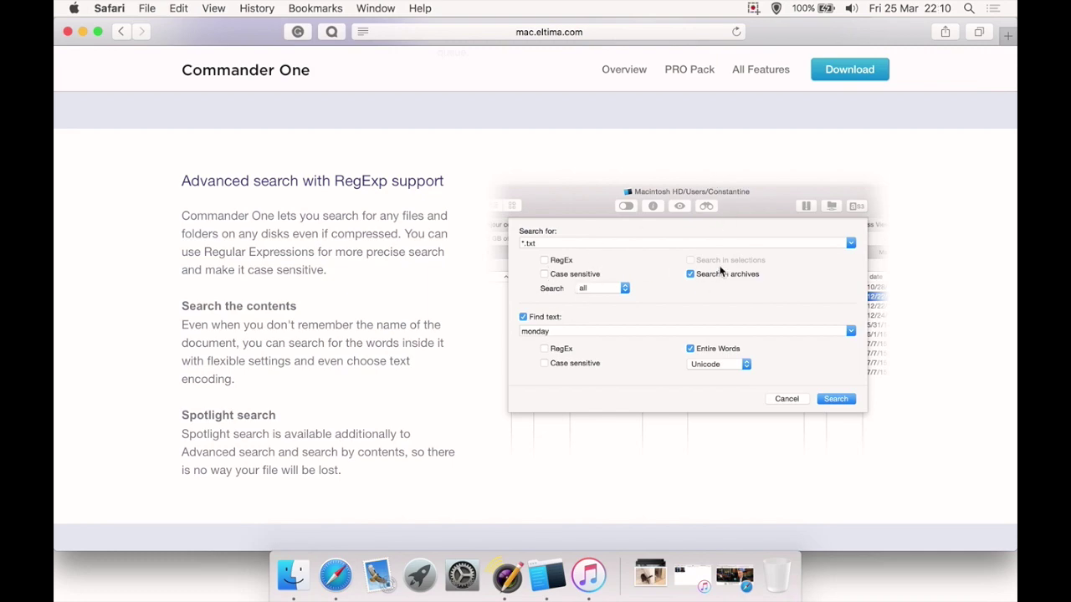
scroll(399, 381, "down", 10)
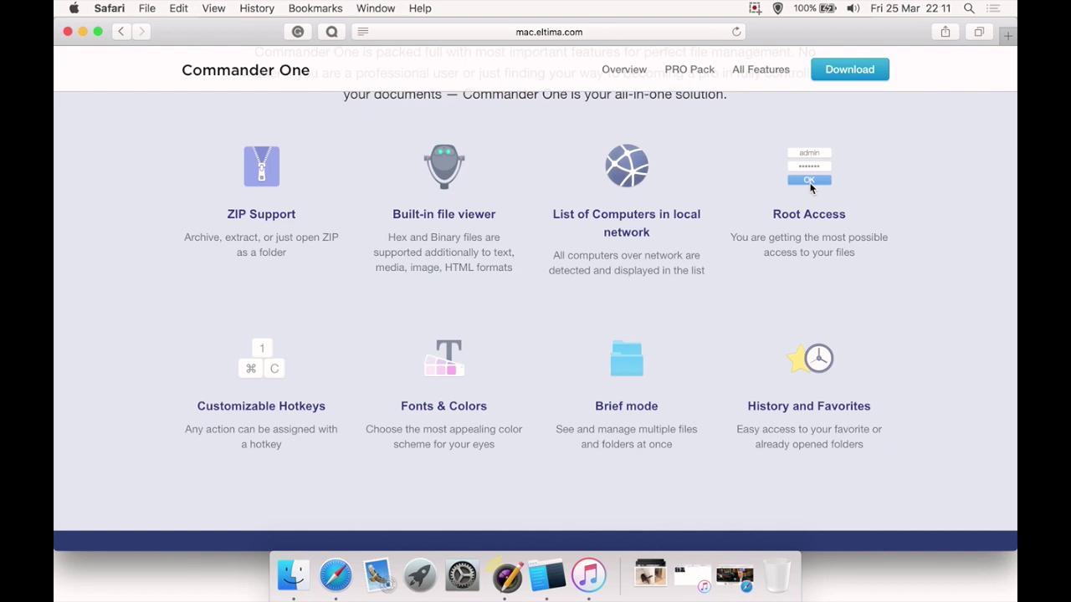
scroll(519, 340, "down", 2)
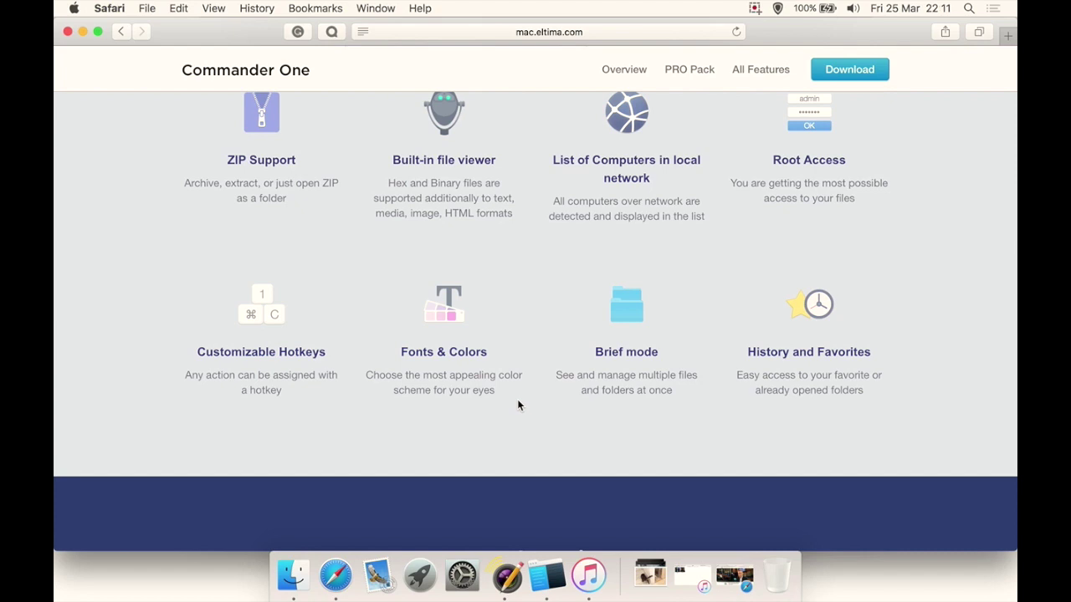
Step: Review the PRO Pack section, covering FTP, device mounting, Amazon S3, archives, terminal emulator, Google Drive, process viewer, themes and Dropbox
scroll(517, 406, "down", 5)
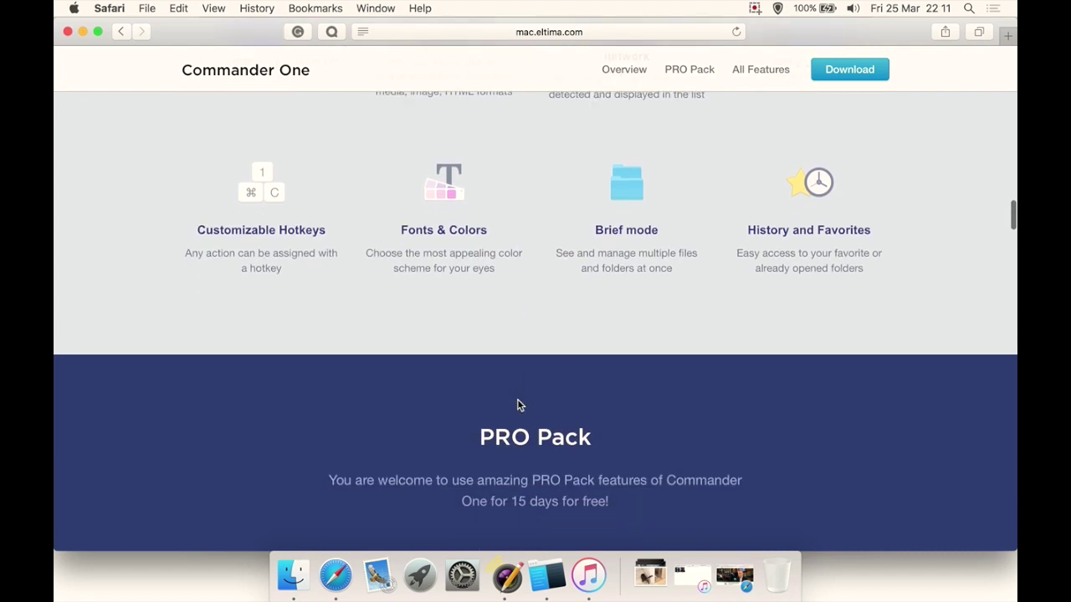
scroll(517, 399, "down", 5)
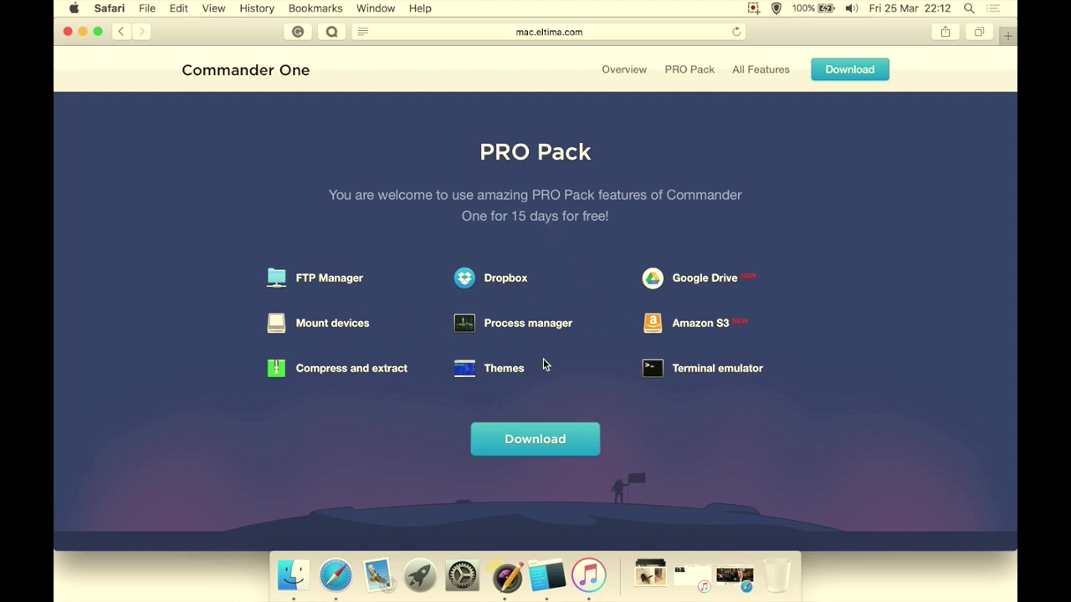
scroll(543, 365, "down", 10)
scroll(543, 364, "down", 2)
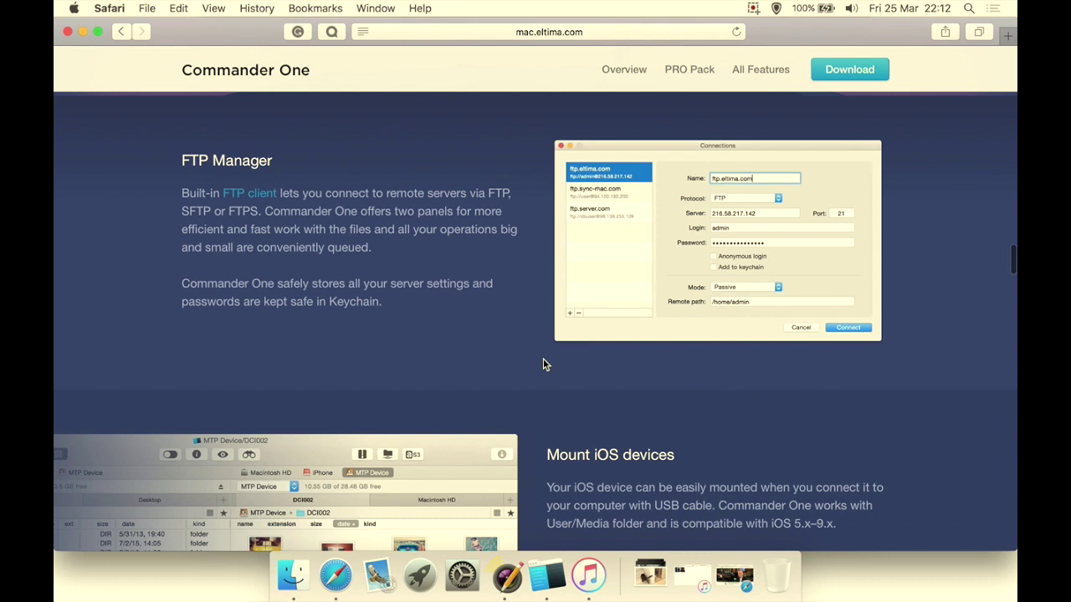
scroll(543, 286, "down", 5)
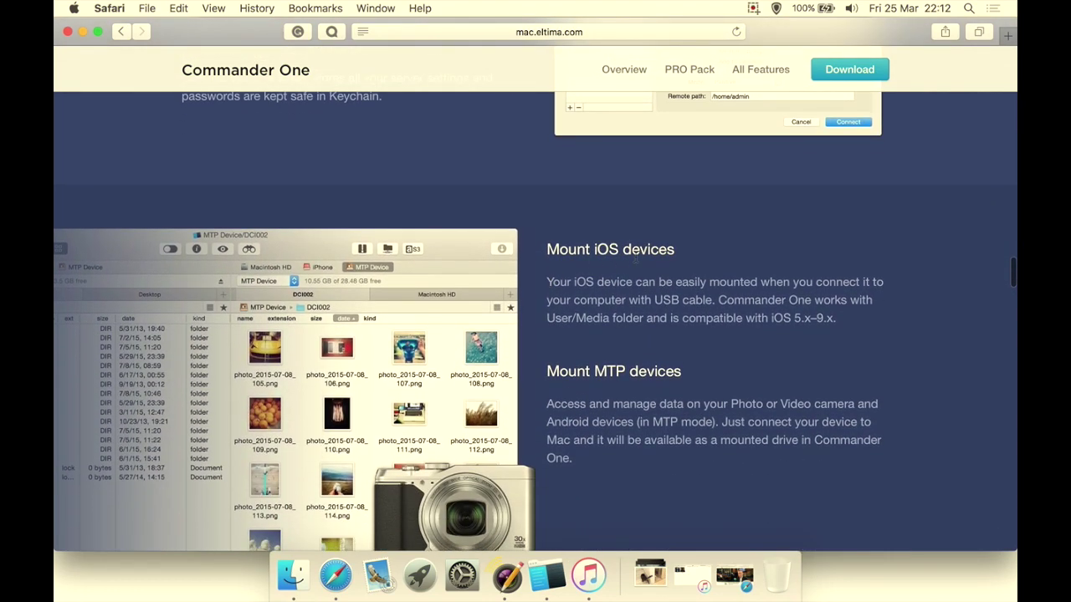
scroll(589, 311, "down", 2)
scroll(585, 320, "down", 1)
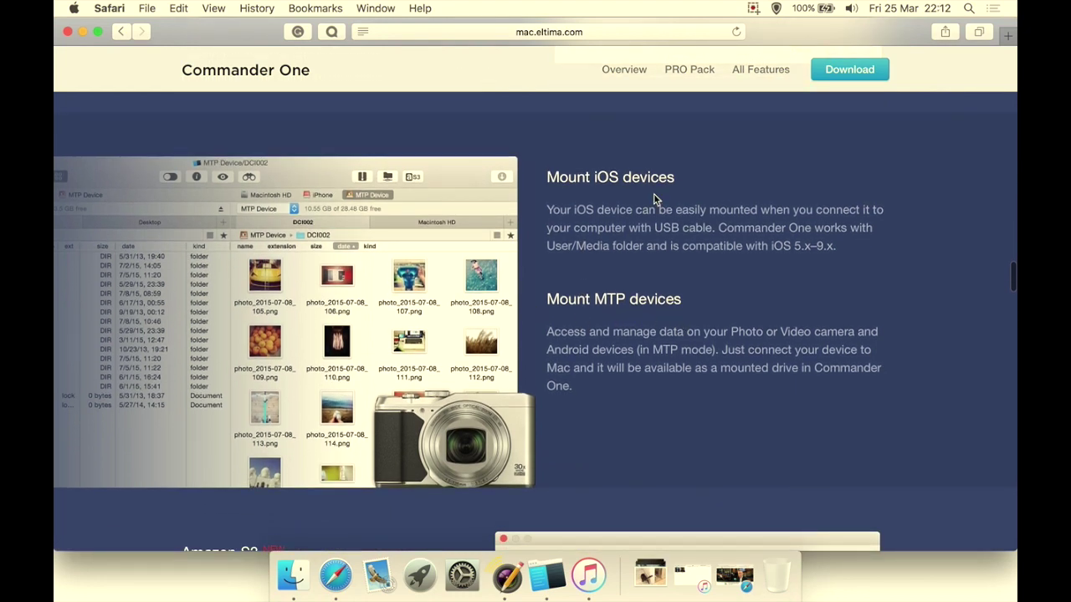
scroll(598, 251, "down", 10)
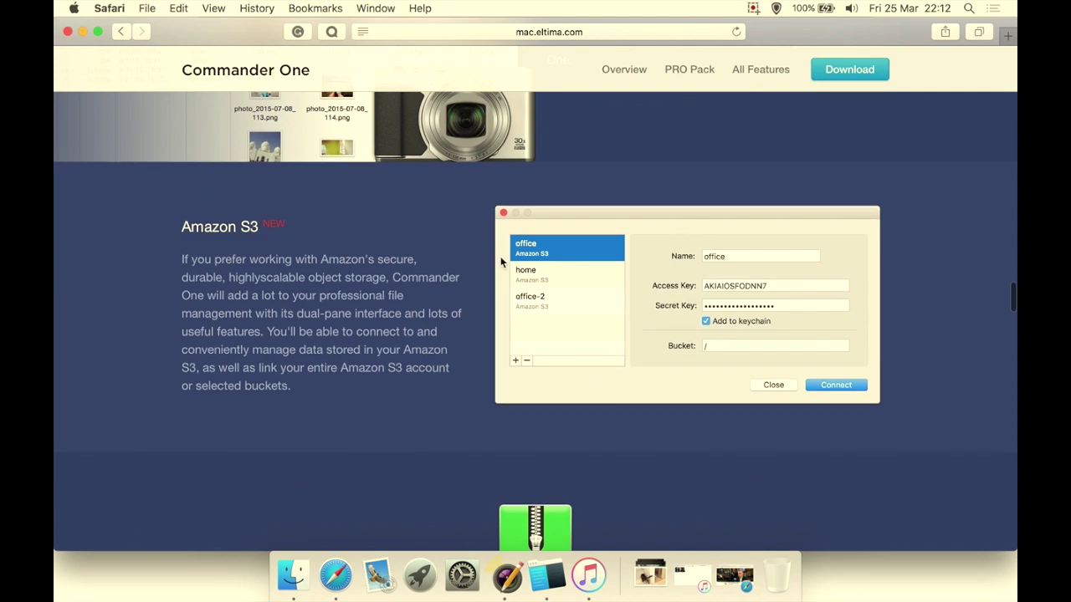
scroll(496, 329, "down", 10)
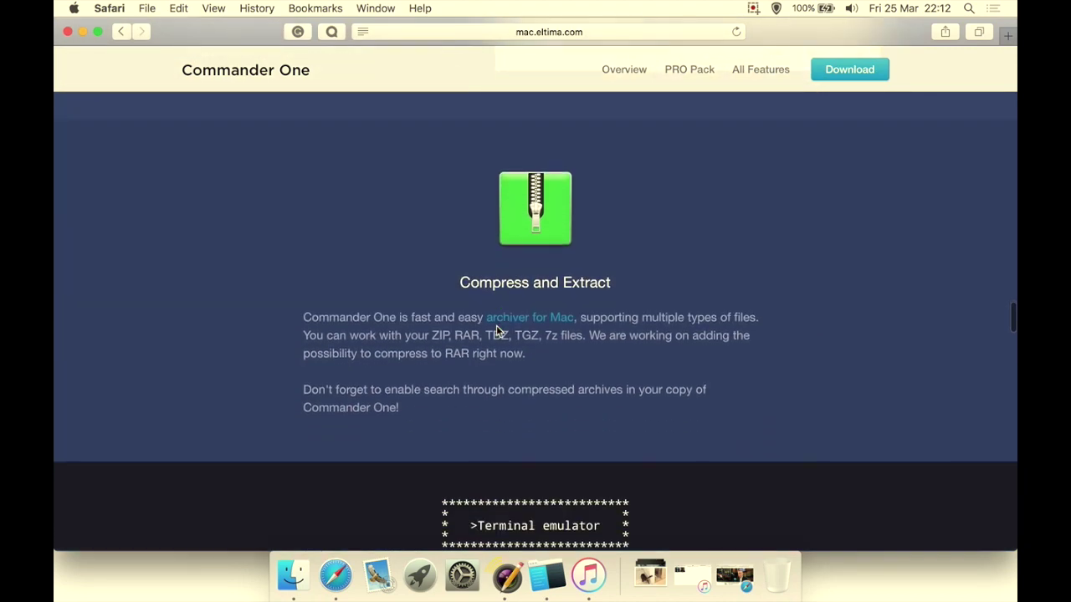
scroll(496, 331, "down", 12)
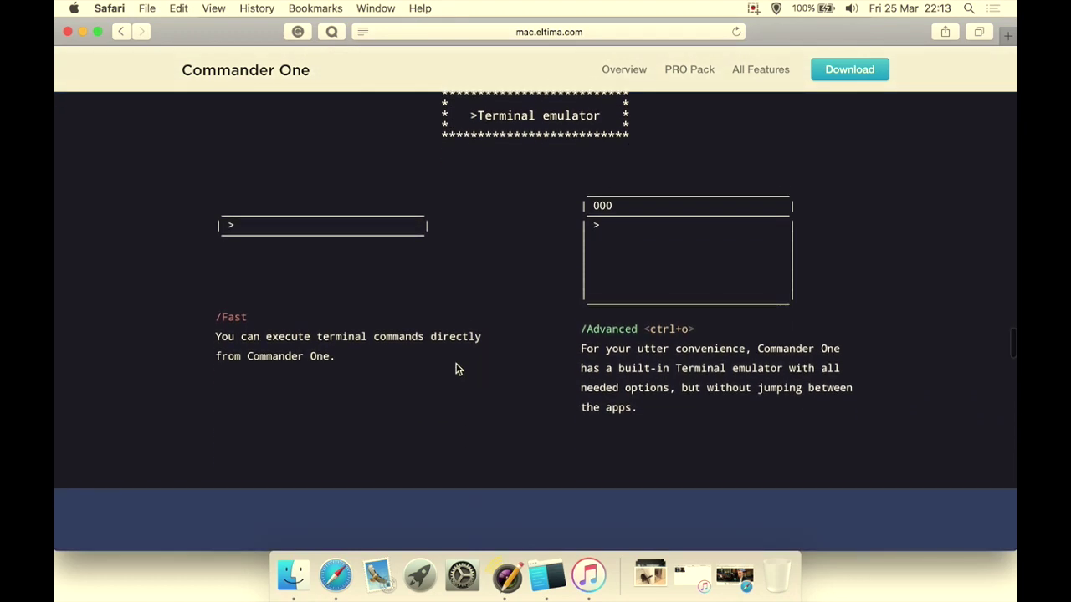
scroll(456, 369, "down", 14)
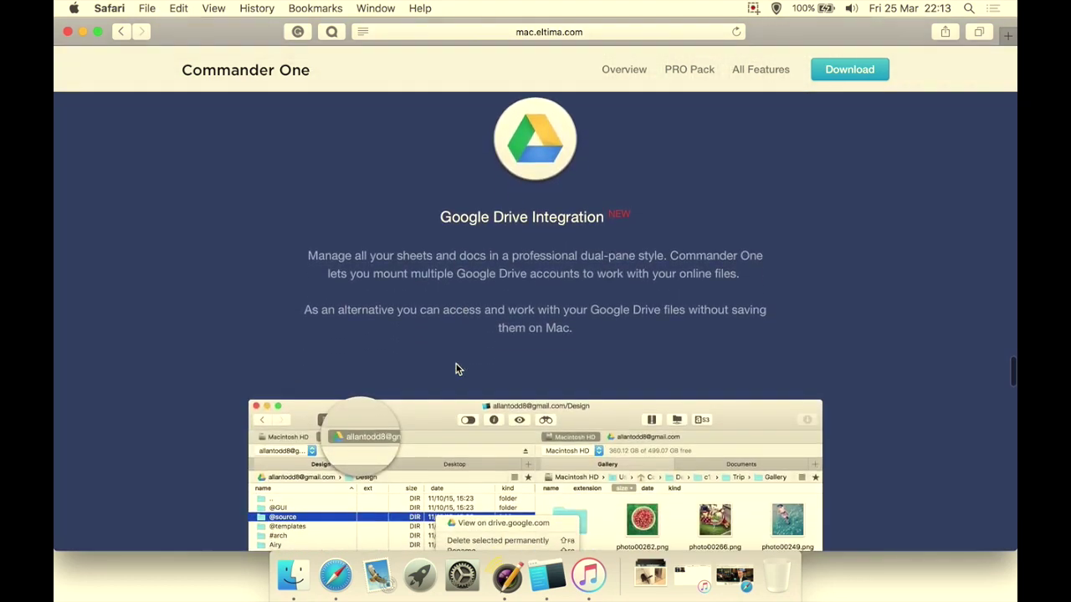
scroll(456, 369, "down", 20)
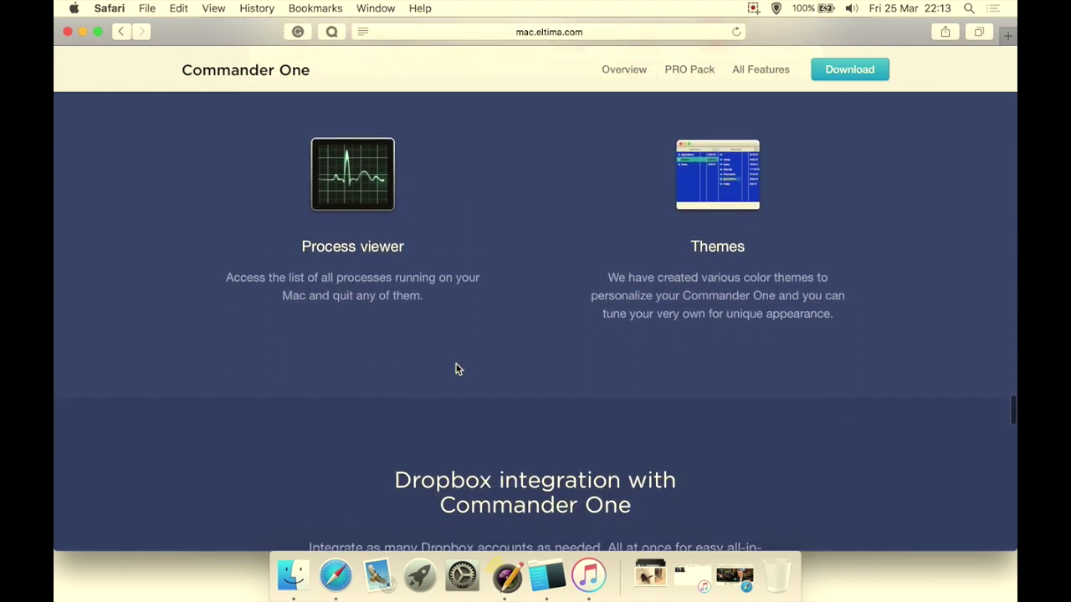
scroll(456, 368, "down", 20)
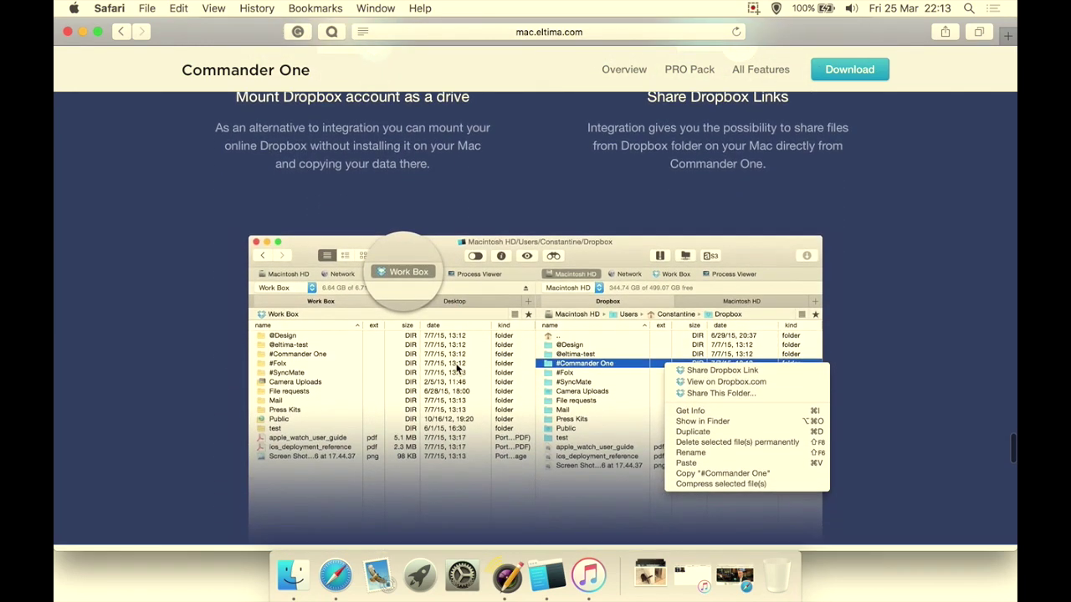
Step: Expand the full features list with its 17 more options and compare the Free and PRO Pack columns down to Google Drive Integration
scroll(456, 369, "down", 15)
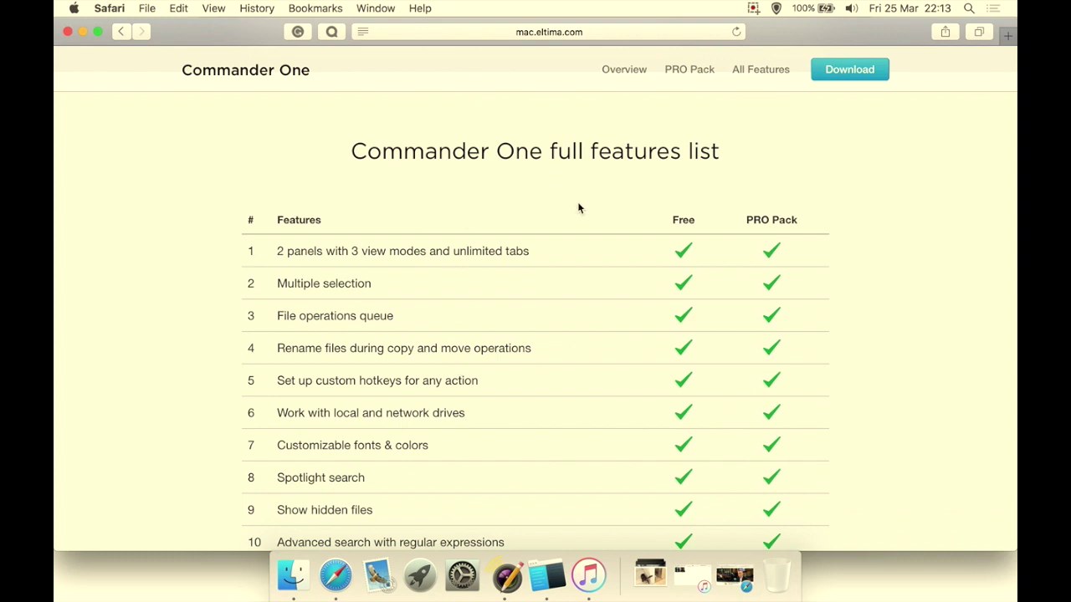
scroll(617, 335, "down", 5)
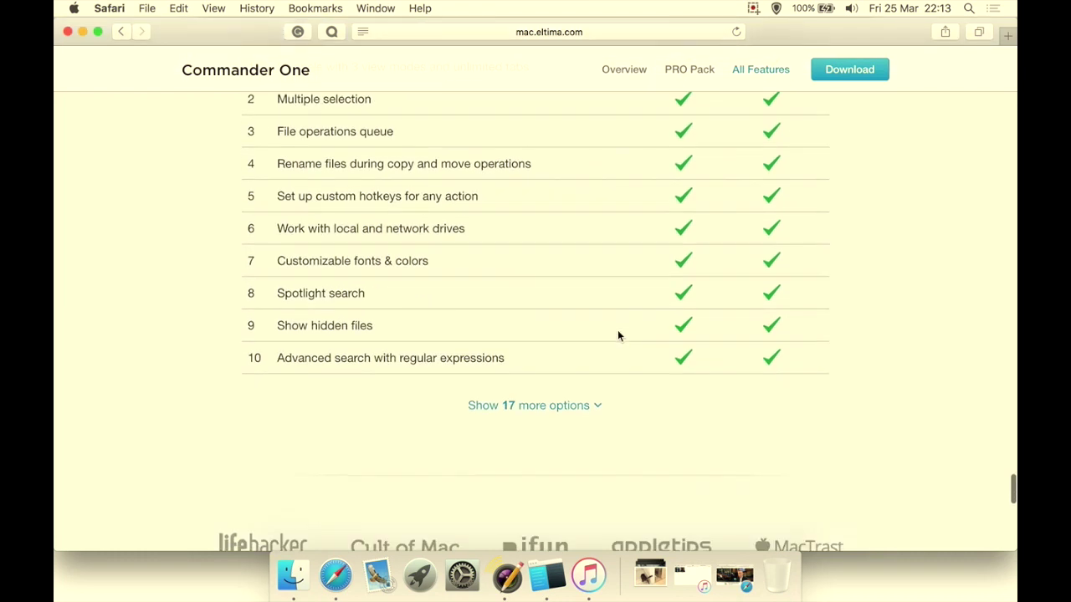
left_click(560, 406)
scroll(623, 381, "down", 5)
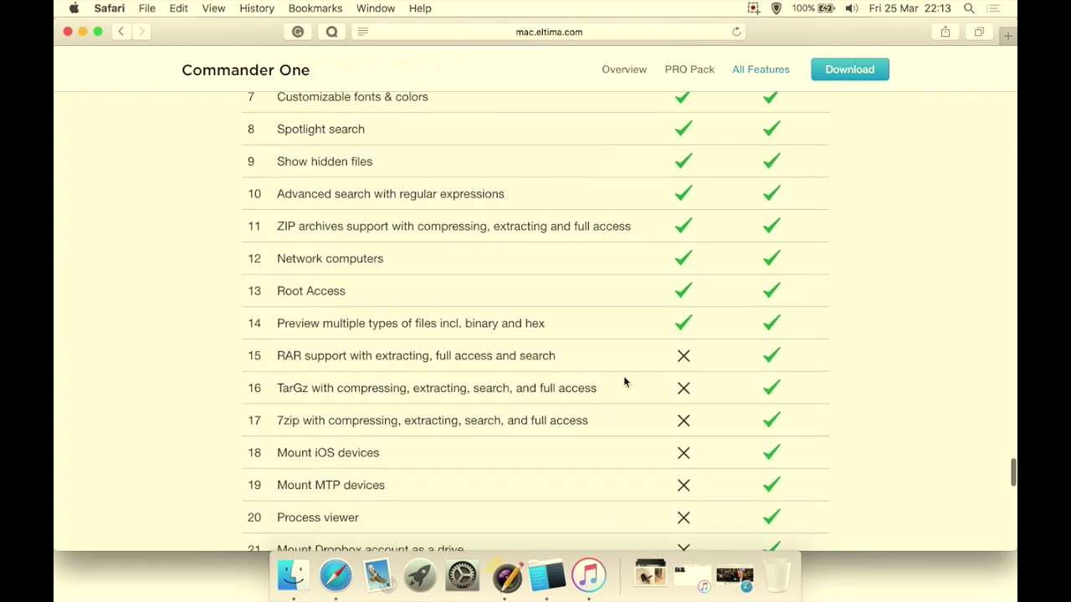
scroll(623, 378, "down", 2)
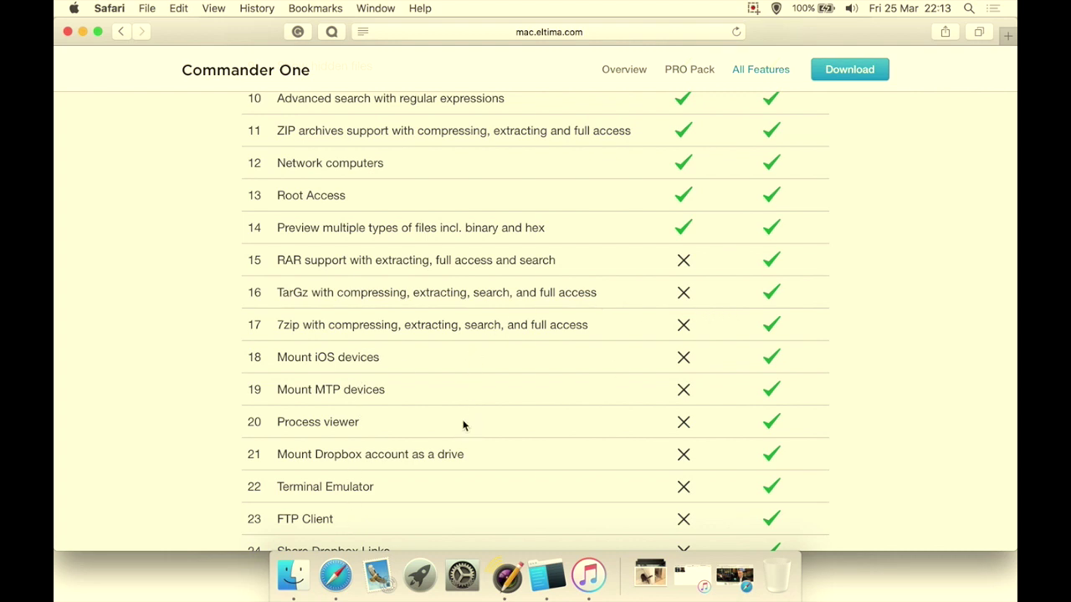
left_click_drag(278, 260, 343, 262)
left_click(344, 262)
scroll(481, 273, "down", 2)
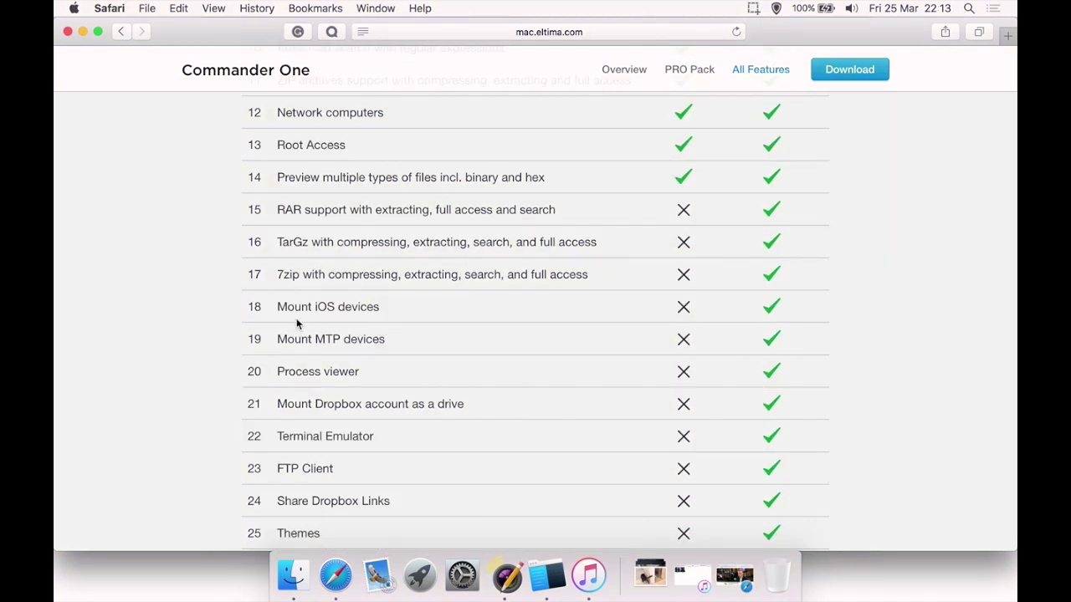
scroll(394, 430, "down", 2)
scroll(542, 498, "down", 2)
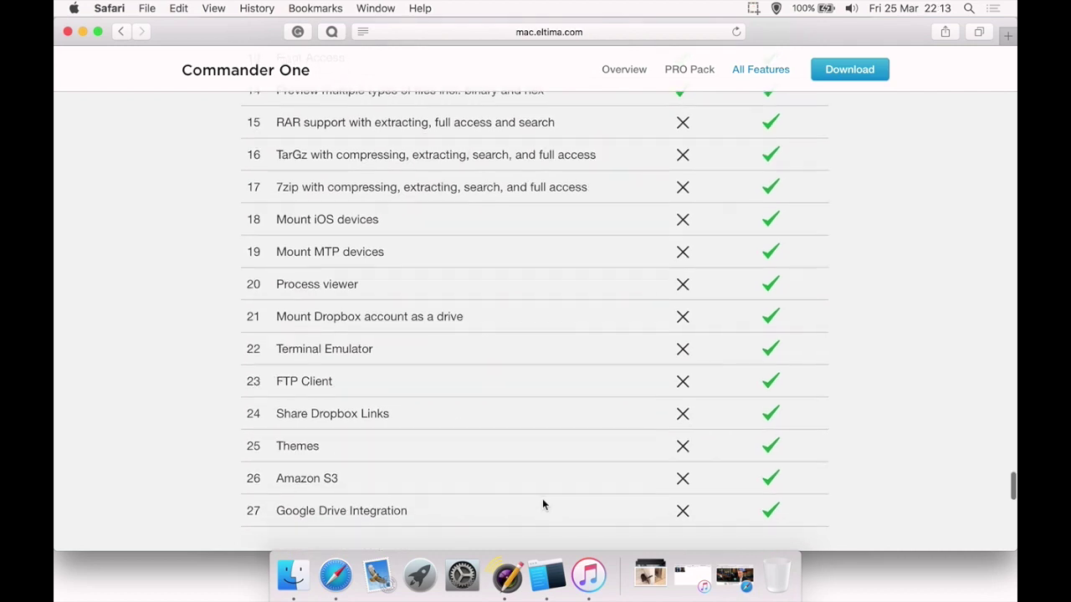